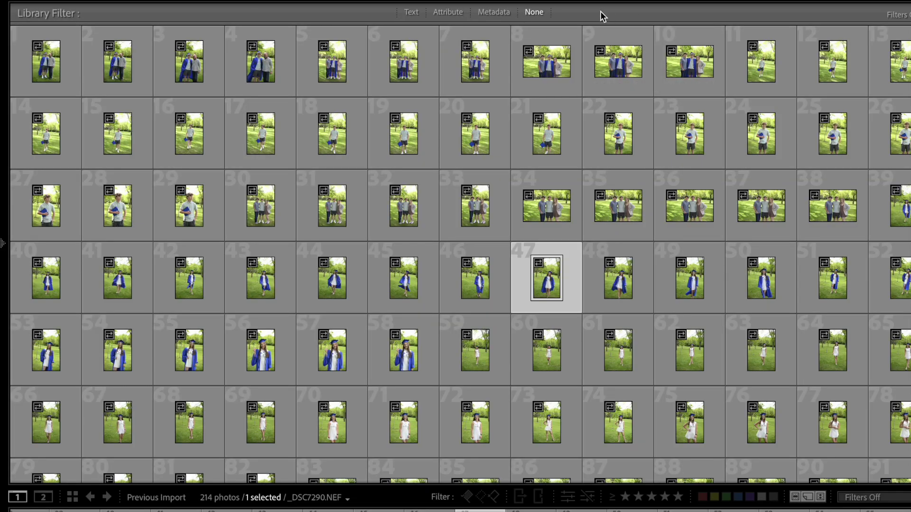
Check the graduation photo in Develop, return to the grid, and start quitting Lightroom Classic.
key(d)
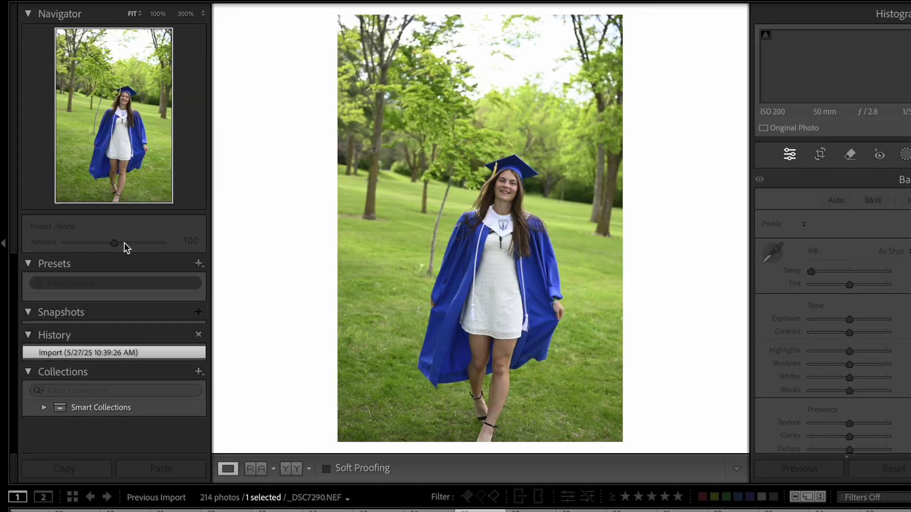
key(g)
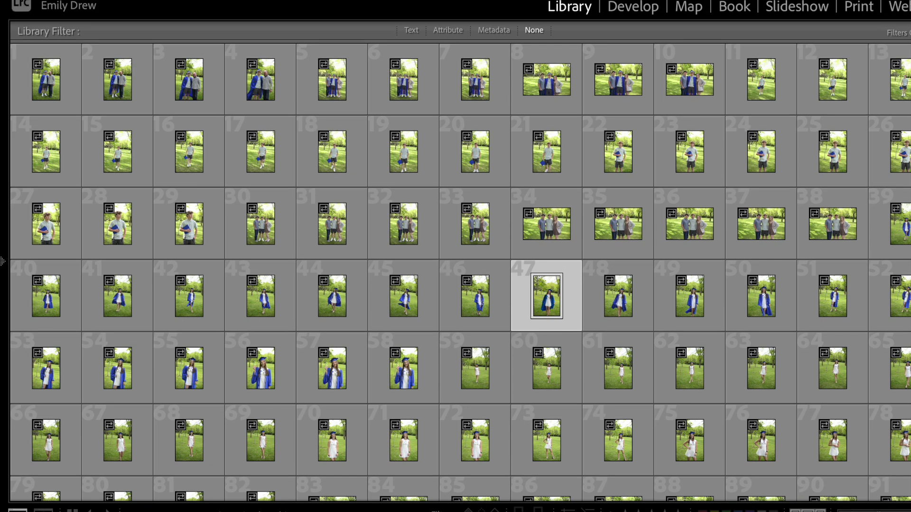
key(super+q)
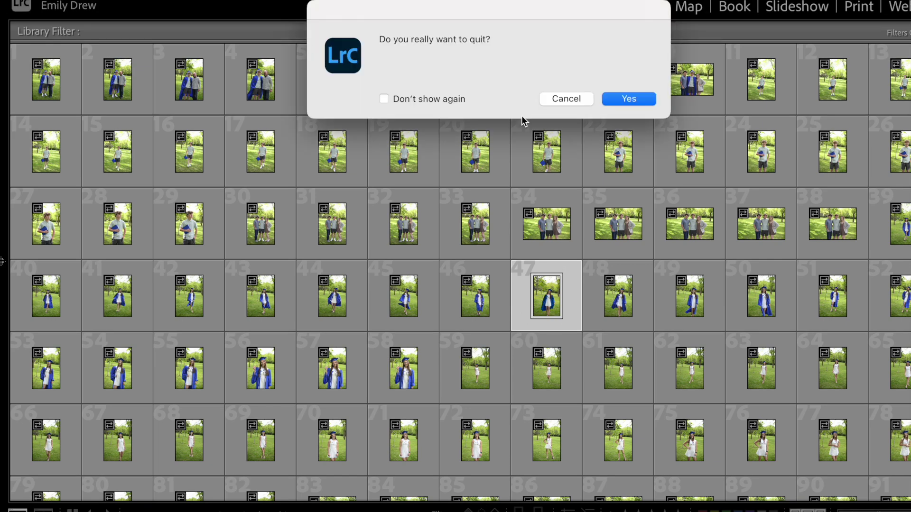
Confirm quitting Lightroom Classic and stretch the Imagen AI window to full height.
click(654, 98)
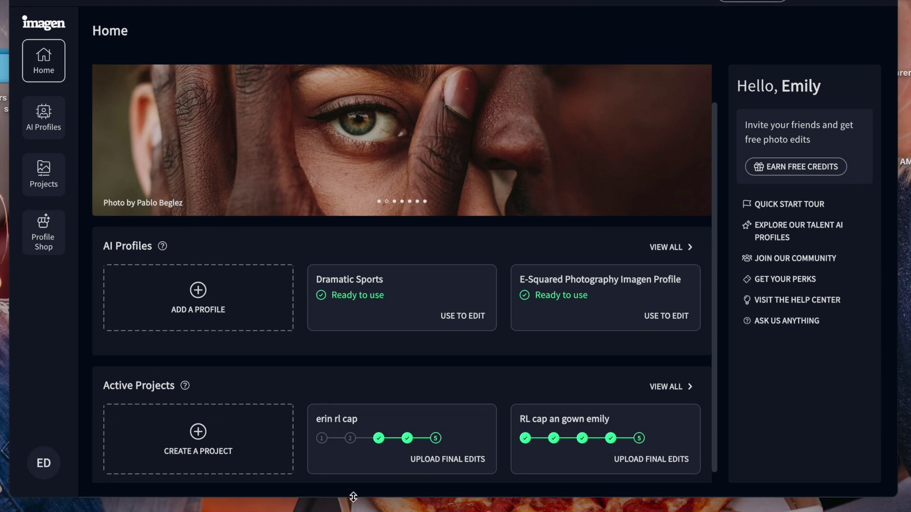
drag(353, 495, 354, 511)
drag(376, 20, 376, 0)
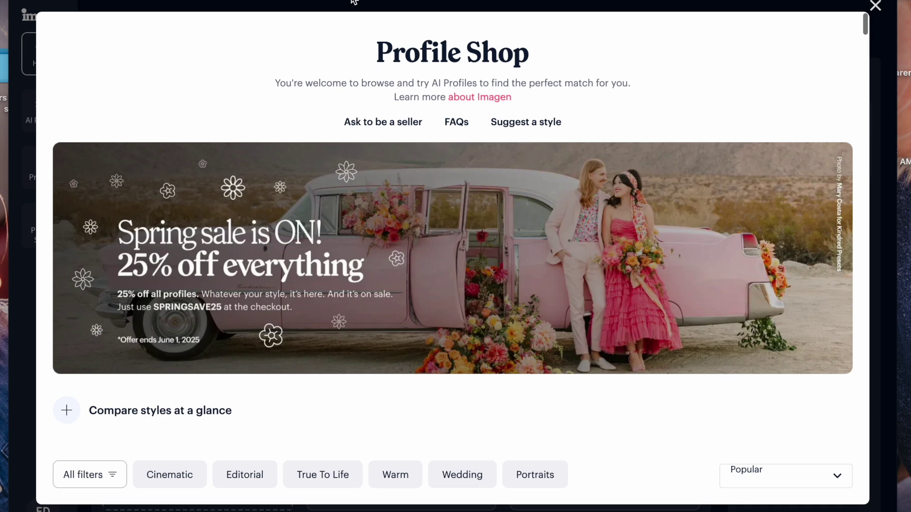
scroll(451, 369, down, 1)
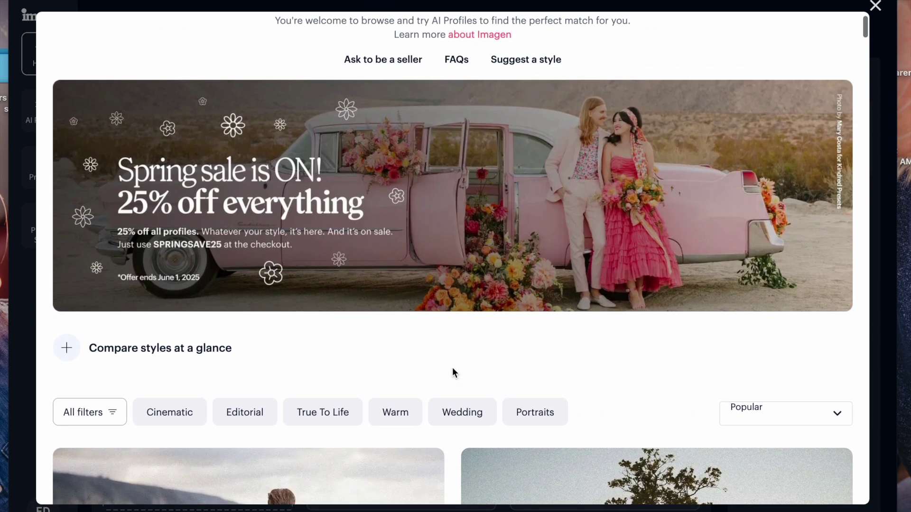
scroll(401, 224, down, 7)
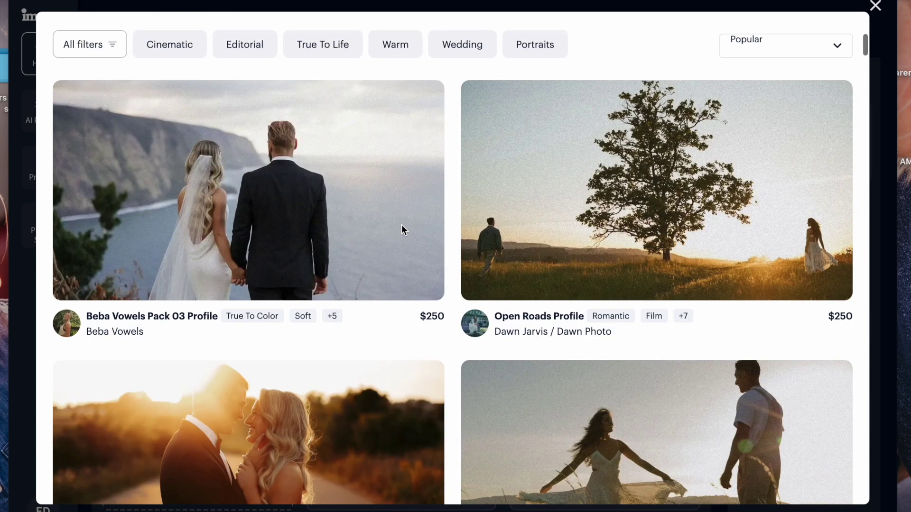
scroll(380, 309, down, 3)
scroll(380, 308, down, 12)
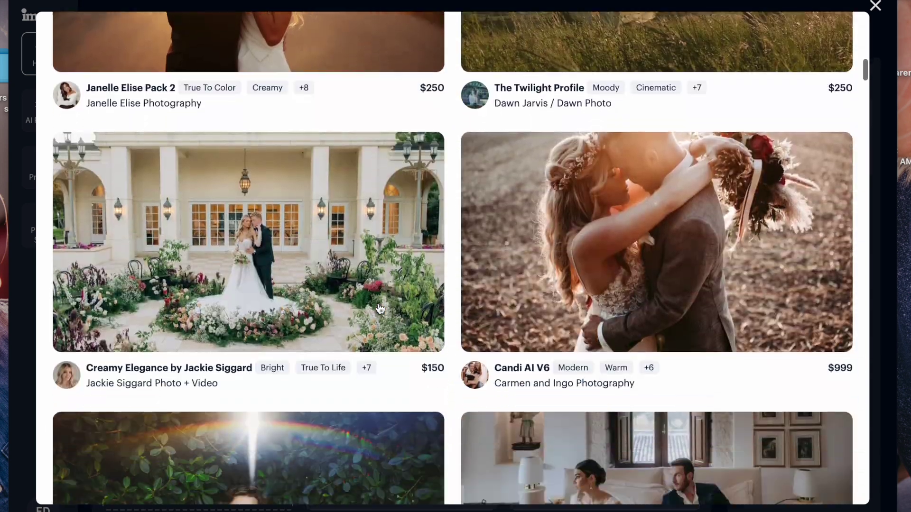
scroll(379, 309, down, 15)
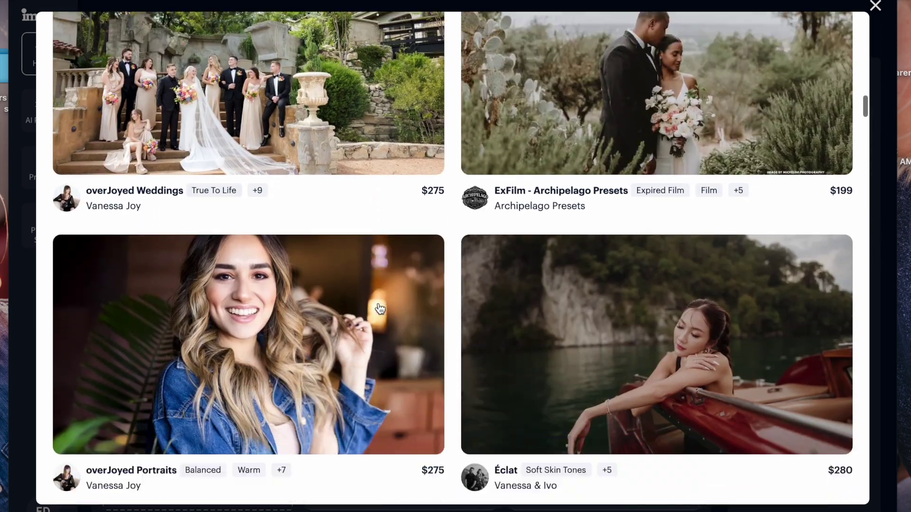
scroll(379, 309, down, 15)
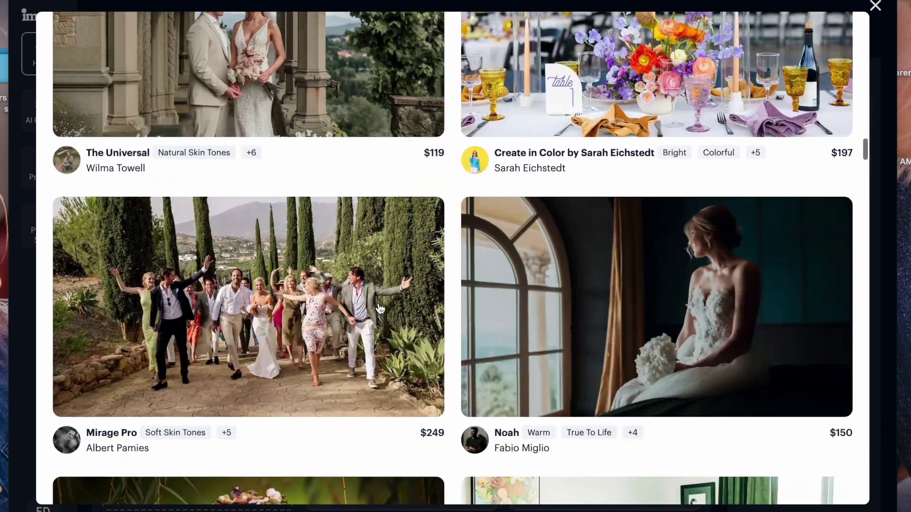
scroll(380, 309, down, 15)
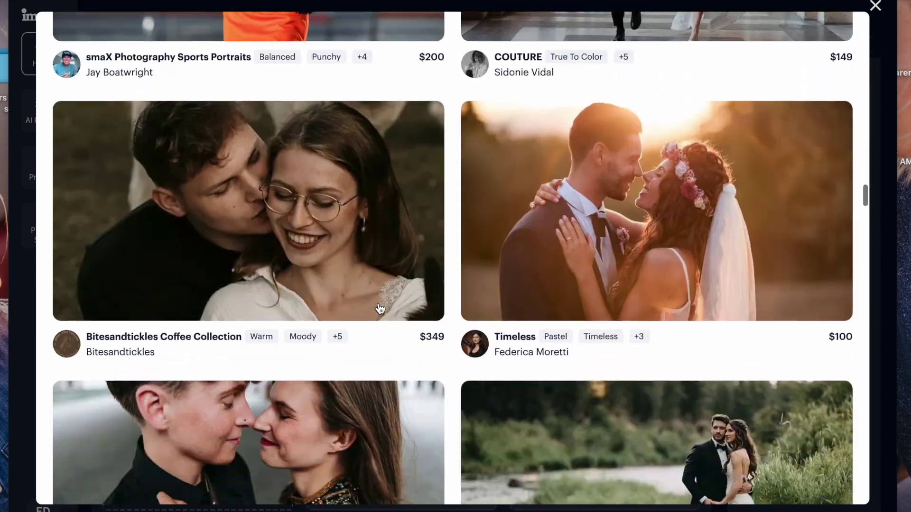
scroll(379, 309, down, 15)
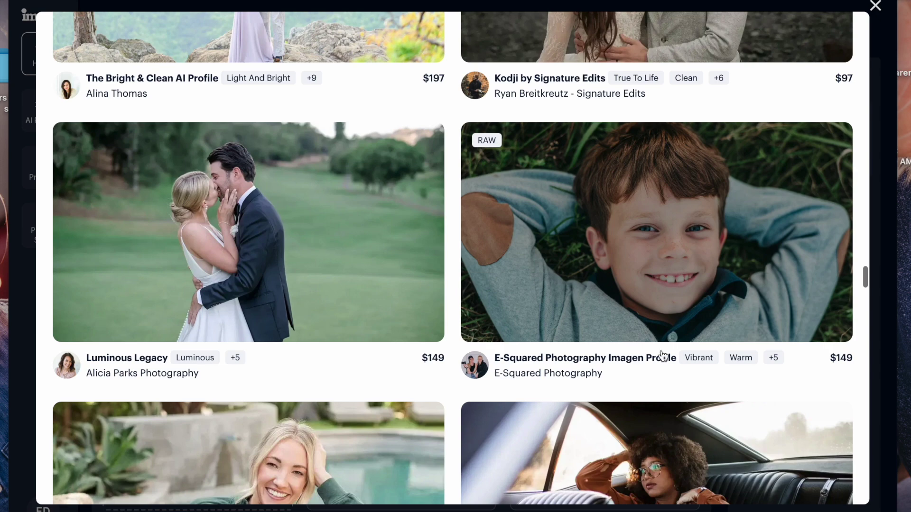
scroll(663, 355, down, 5)
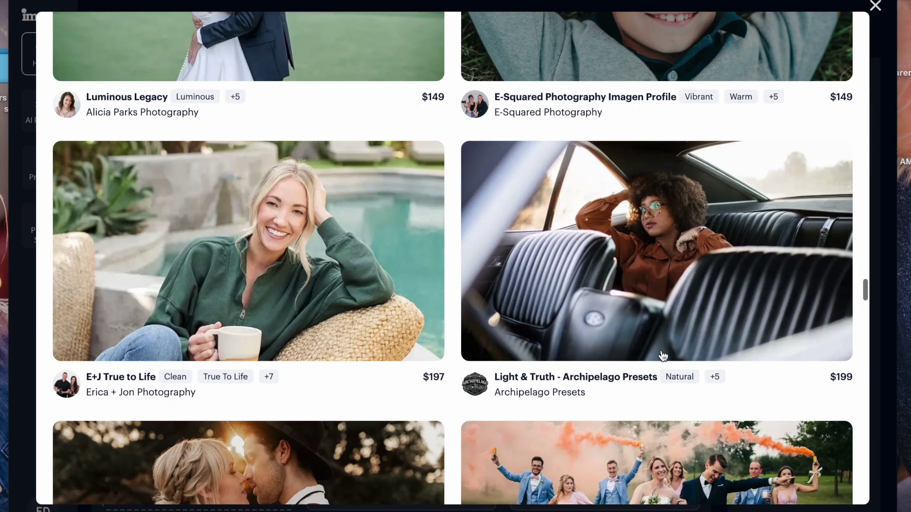
scroll(663, 355, up, 6)
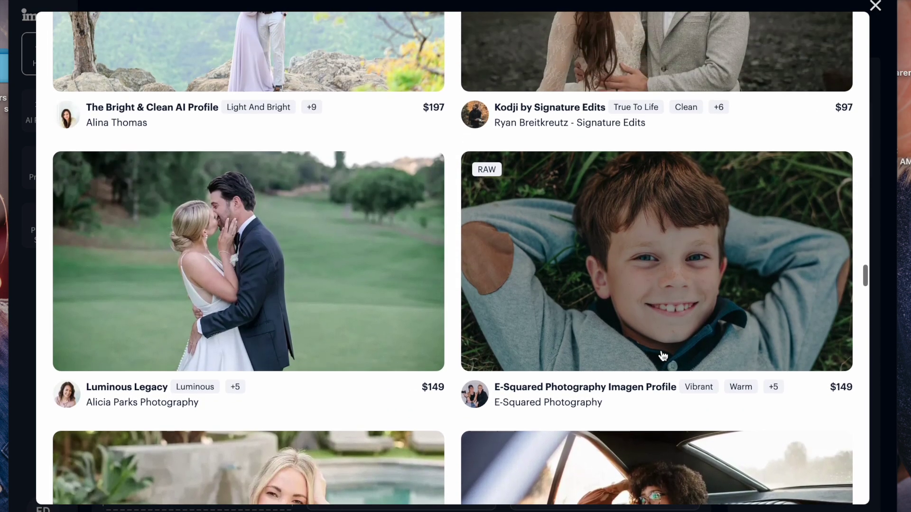
scroll(482, 402, down, 15)
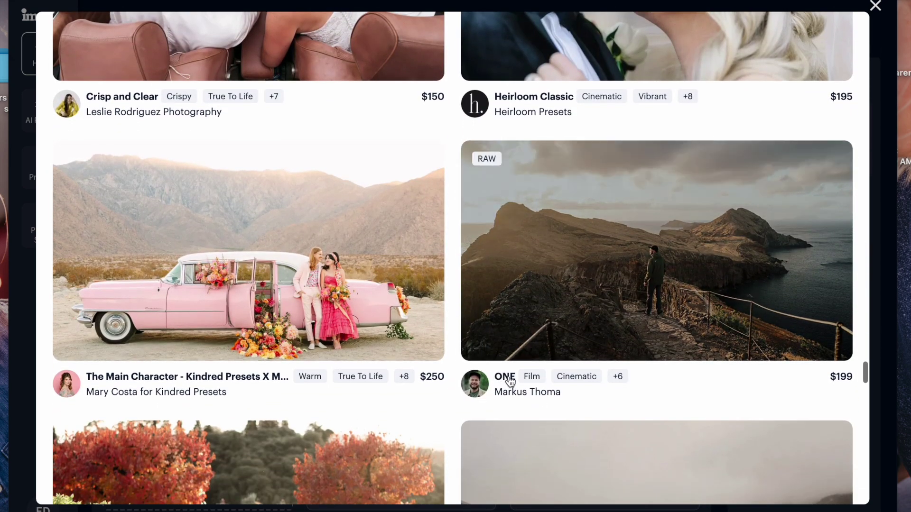
click(504, 377)
Scroll to the ONE profile's sample photos and toggle between Before Edit and After Edit.
scroll(505, 291, down, 4)
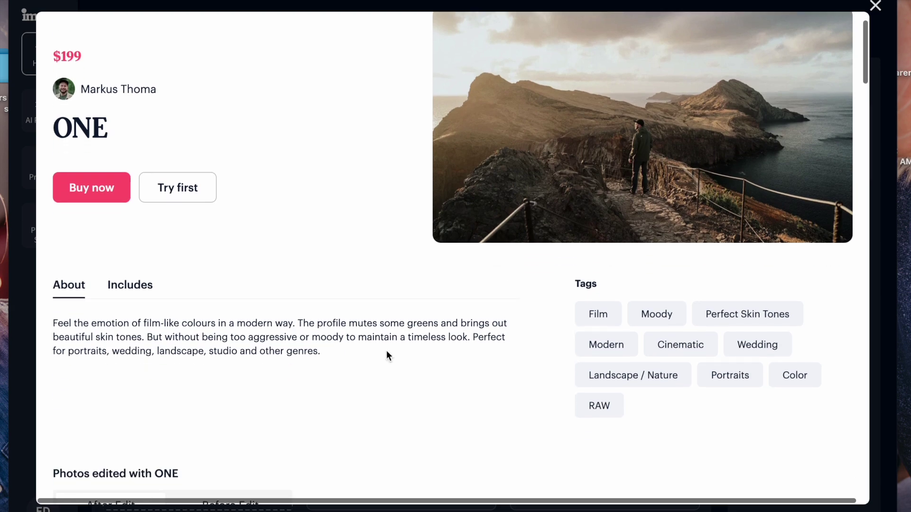
scroll(292, 390, down, 7)
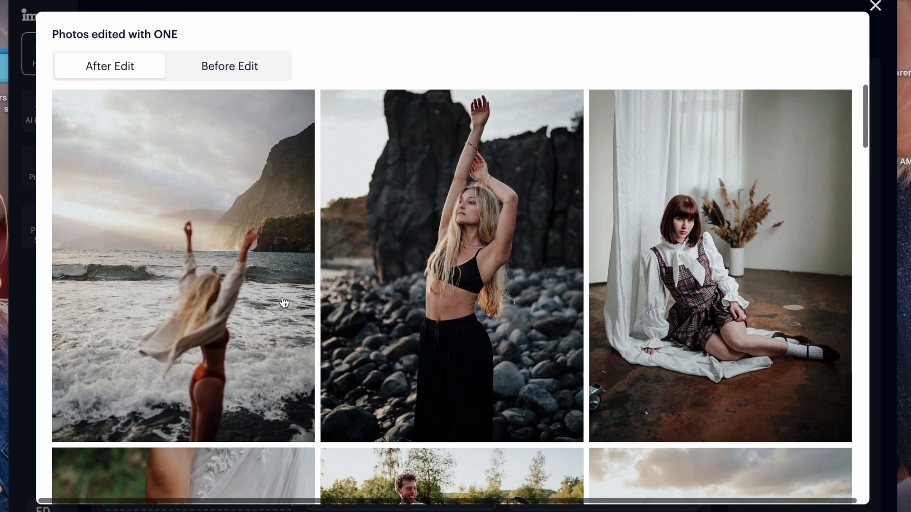
click(250, 76)
click(134, 67)
click(244, 67)
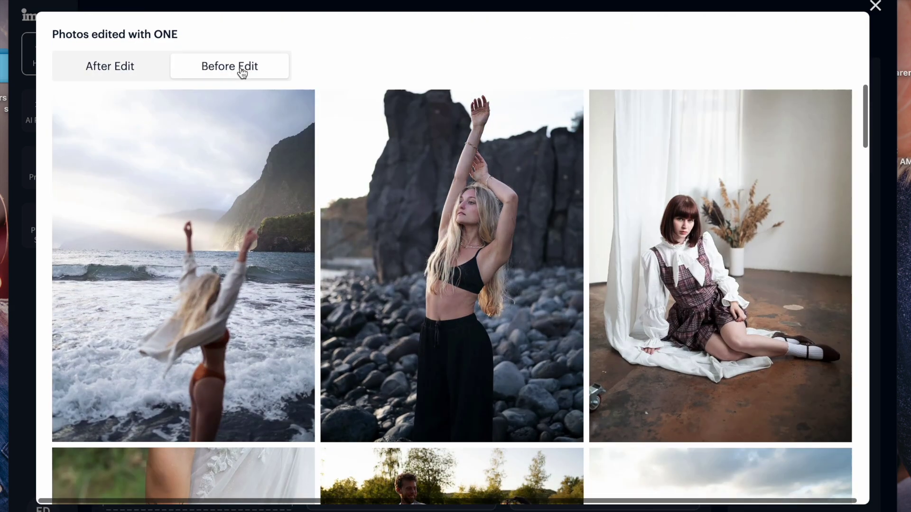
click(136, 73)
Compare further samples before and after editing, then close the Profile Shop back to Home.
scroll(187, 190, down, 7)
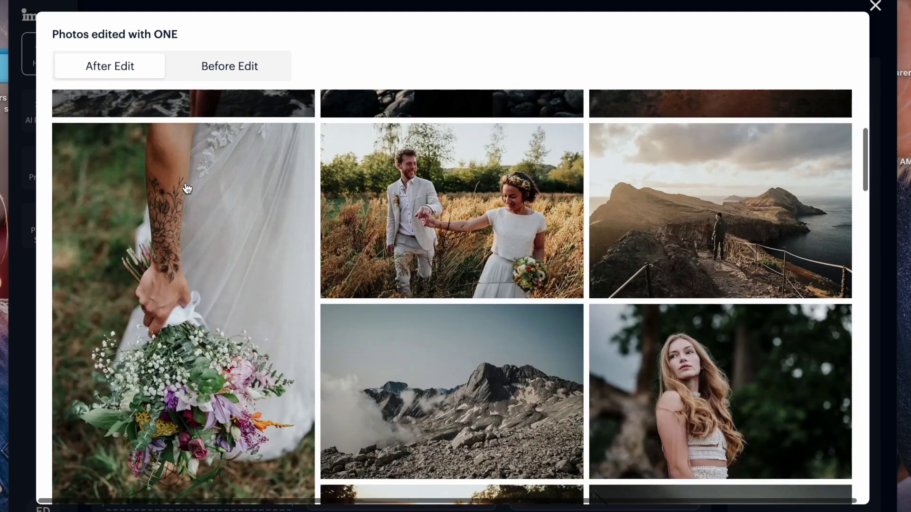
click(245, 67)
click(119, 68)
click(212, 65)
click(130, 67)
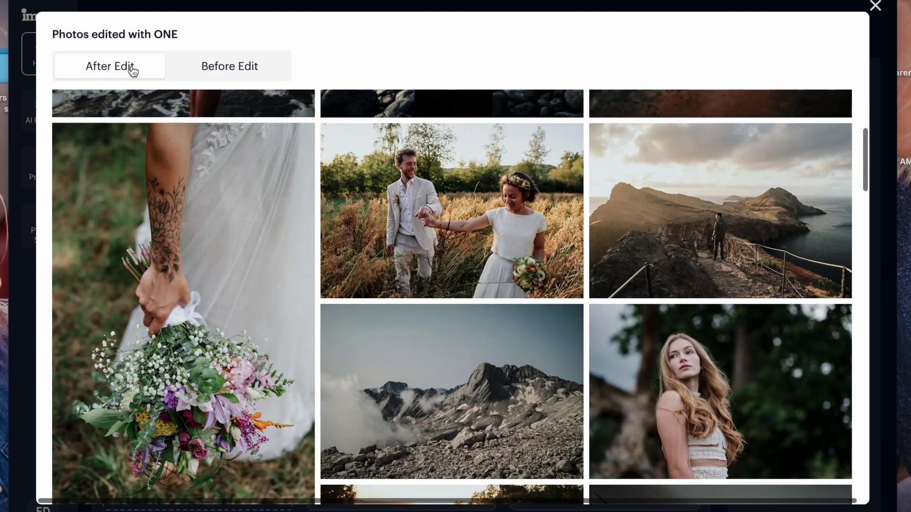
scroll(358, 291, up, 14)
scroll(358, 292, up, 7)
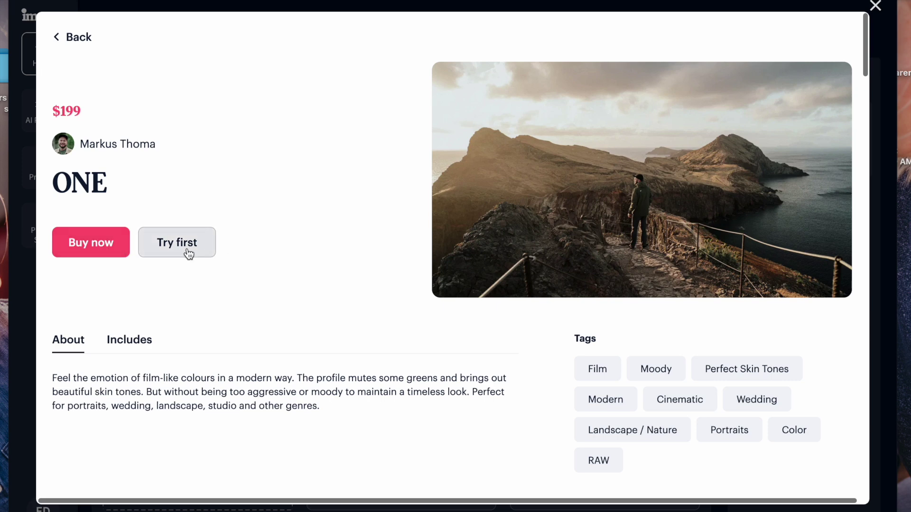
click(876, 7)
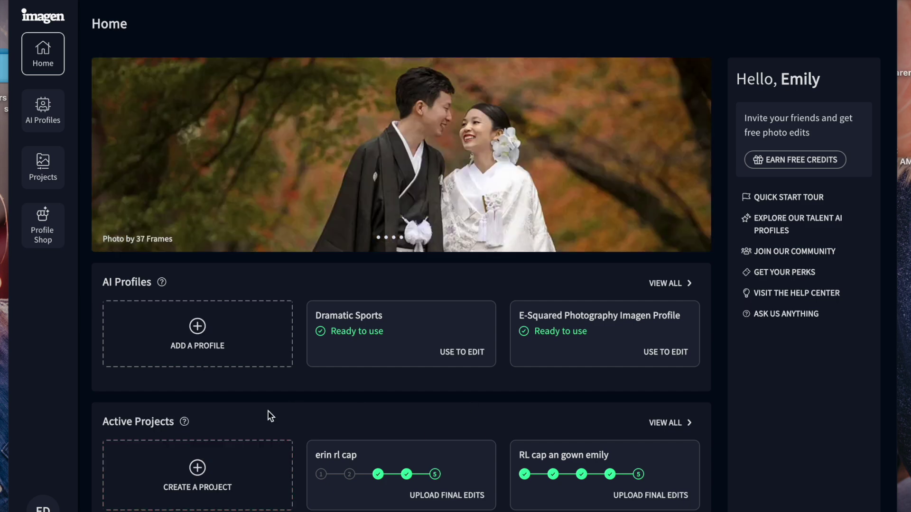
Create a new project of the Edit type, using an AI profile.
click(205, 470)
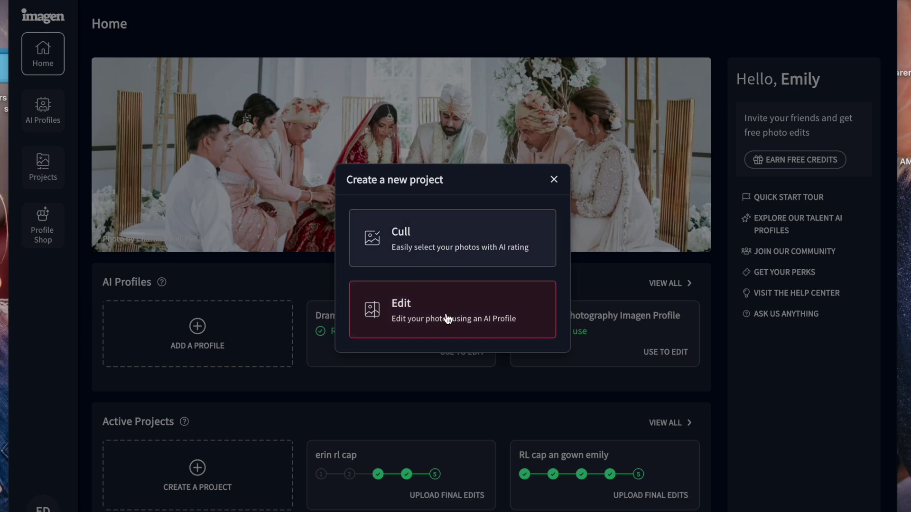
click(416, 323)
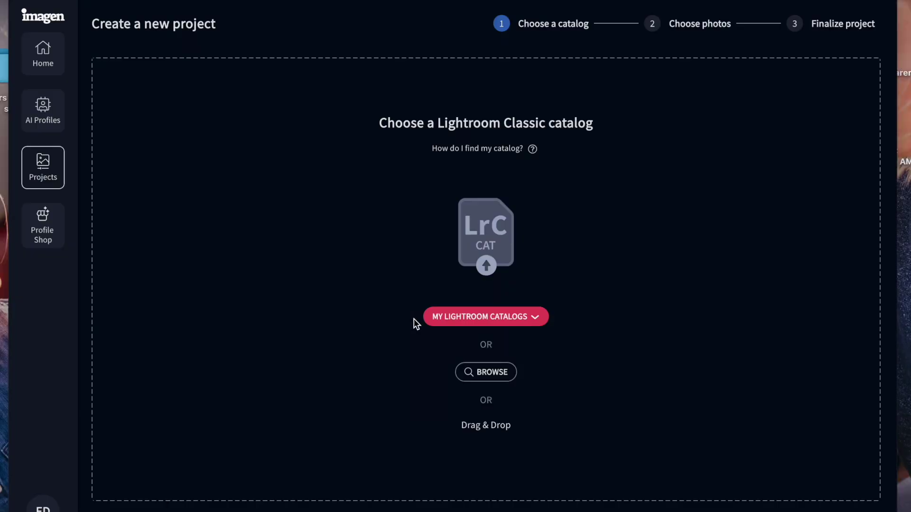
Choose the imagen test demo.lrcat catalog from My Lightroom Catalogs.
click(539, 324)
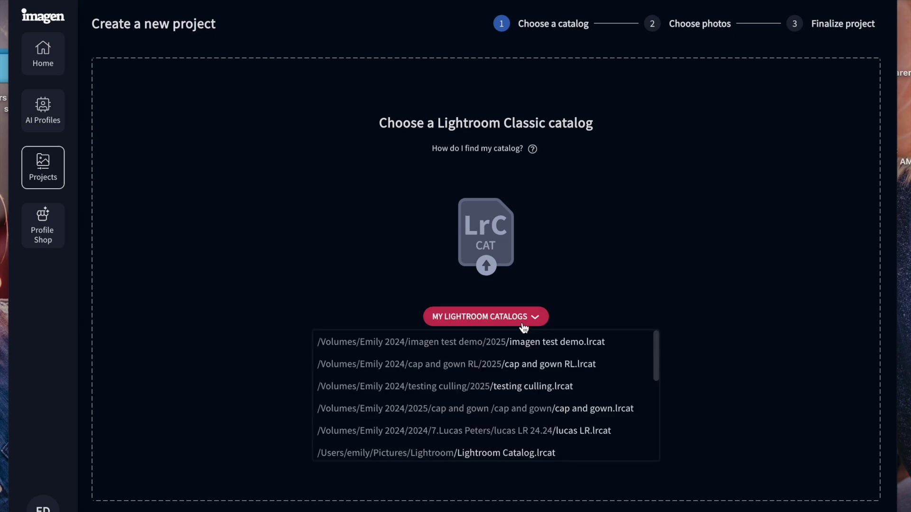
click(480, 347)
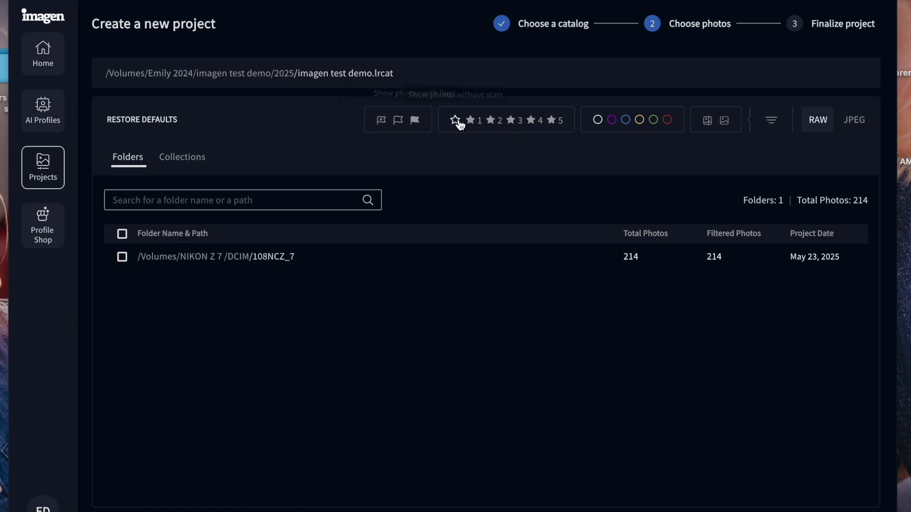
Try and clear the 5-star filter, then select the 108NCZ_7 folder of 214 photos.
click(552, 122)
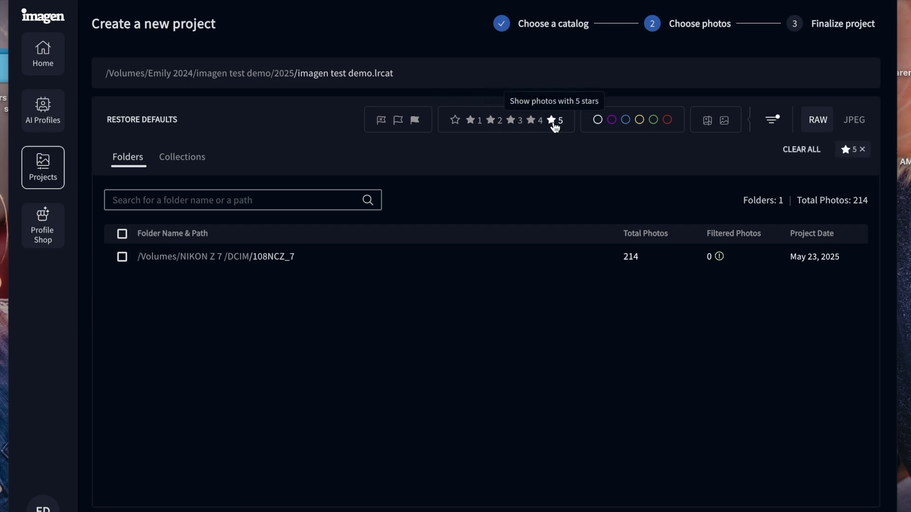
click(553, 123)
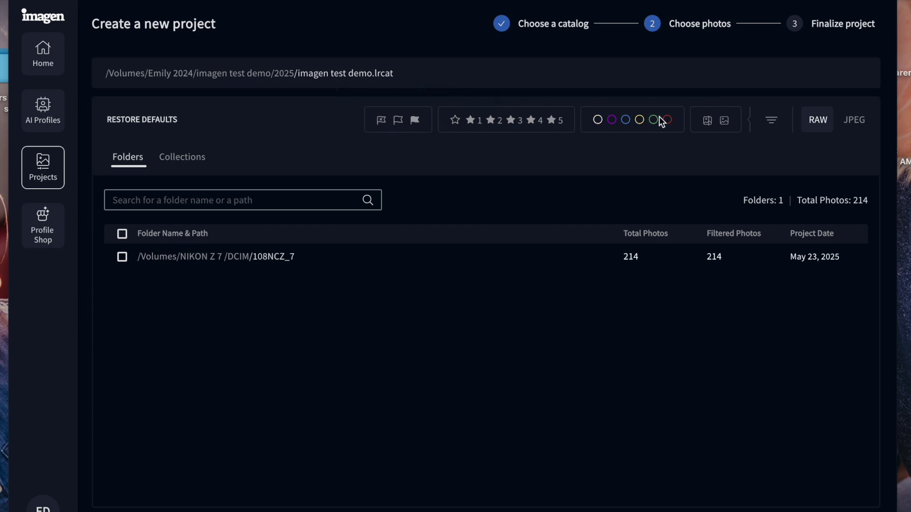
click(122, 258)
Continue to Finalize project and rename the project to 'test'.
click(854, 508)
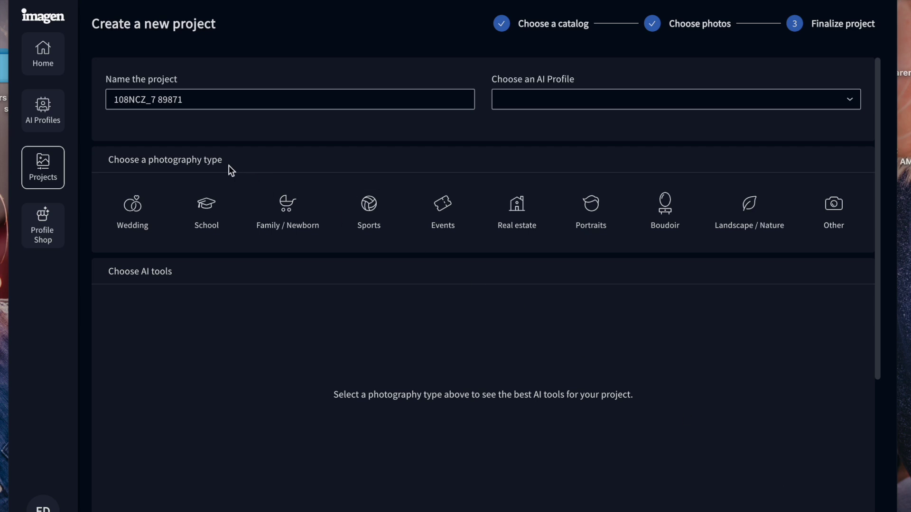
triple_click(213, 103)
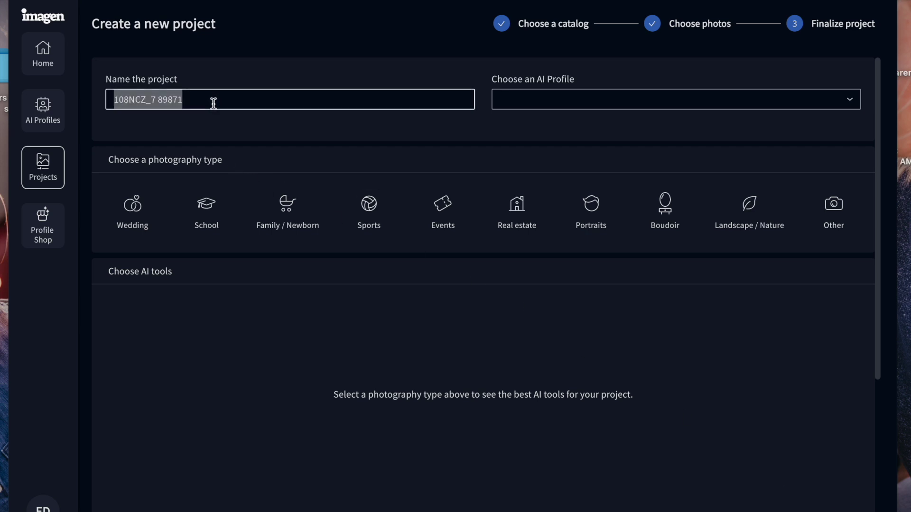
text(test)
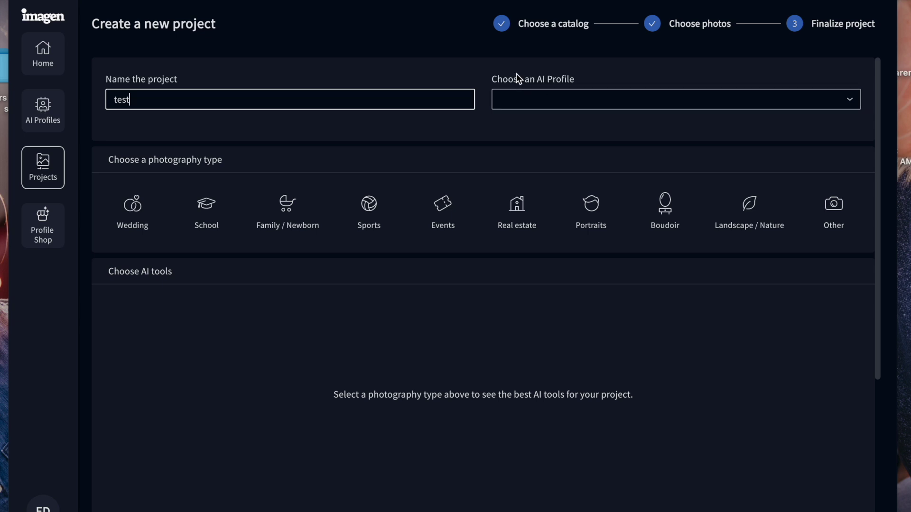
Assign the E-Squared Photography Profile 2.0 AI profile to the project.
click(649, 97)
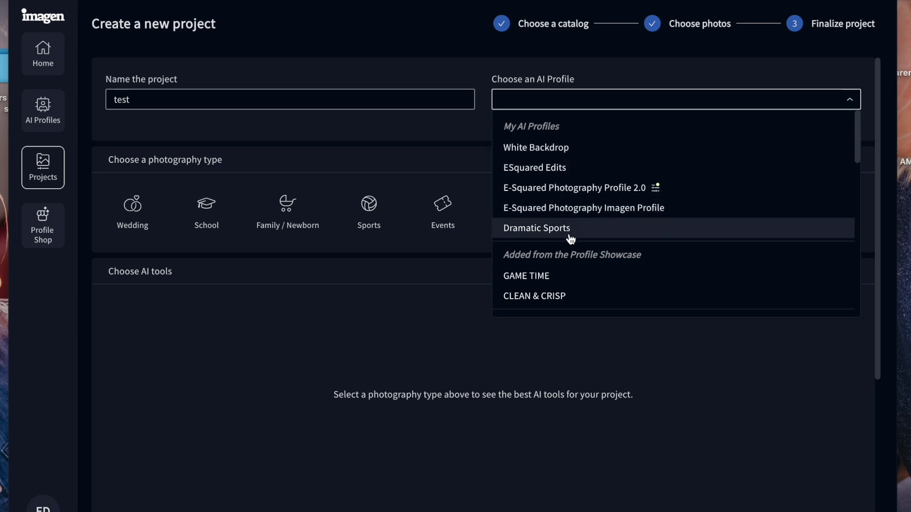
scroll(568, 237, down, 2)
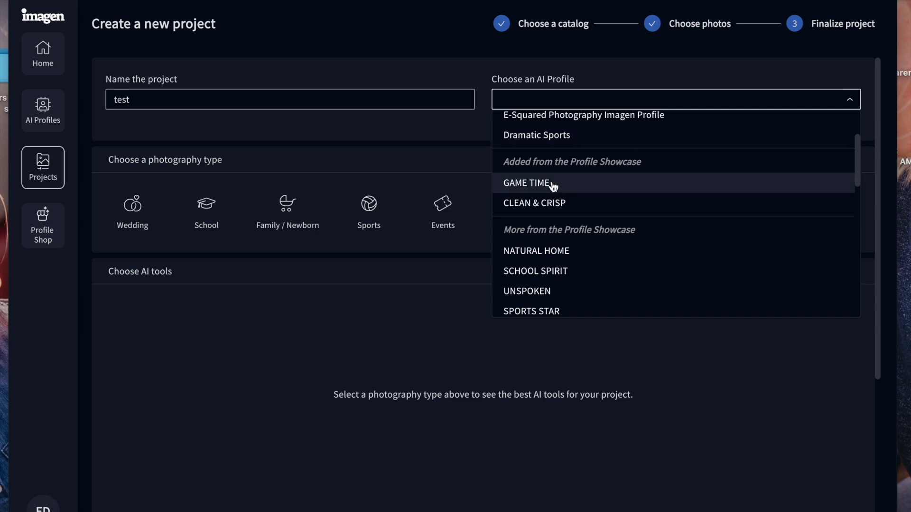
scroll(561, 283, down, 5)
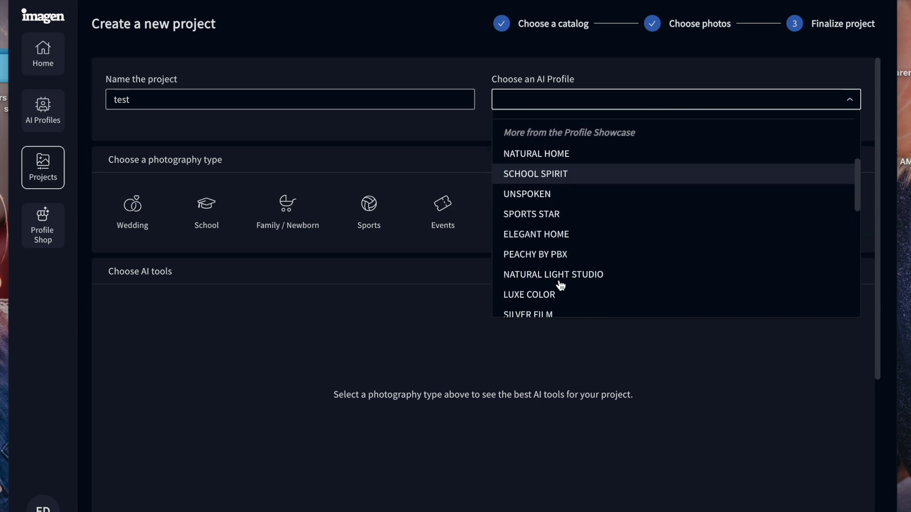
scroll(562, 283, down, 6)
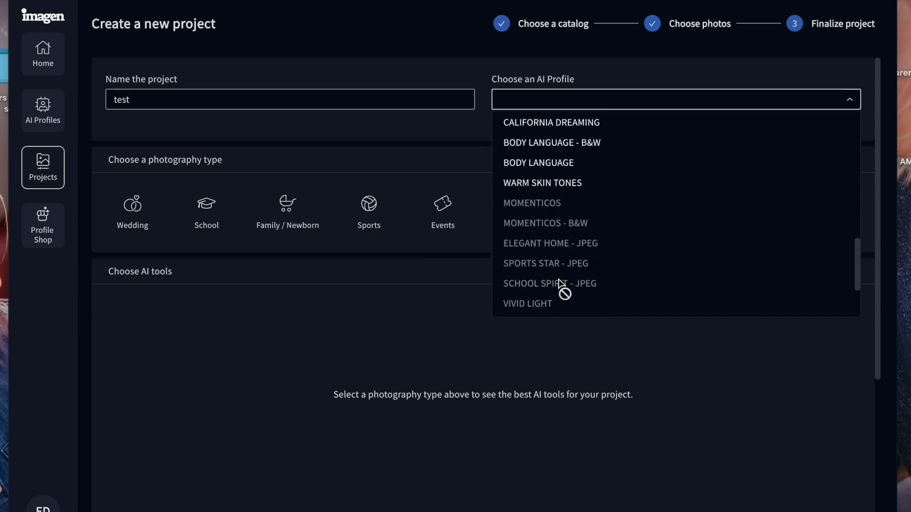
scroll(561, 284, up, 6)
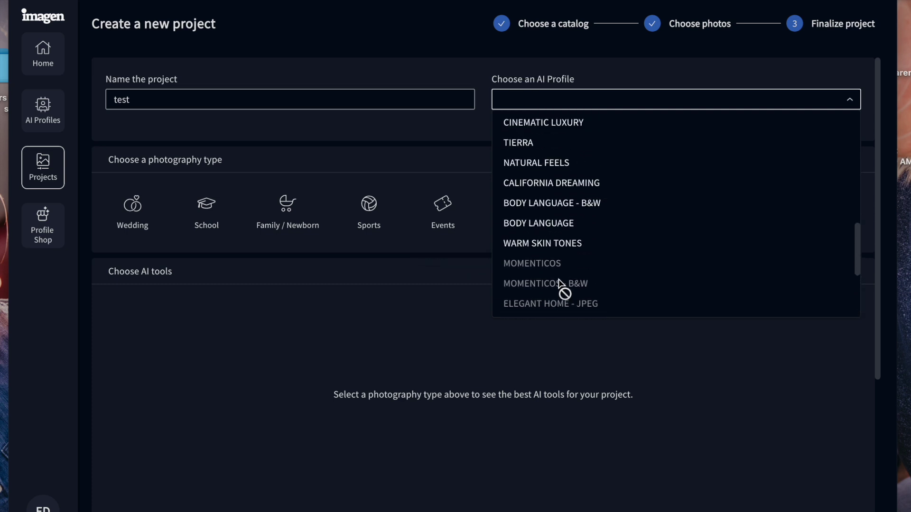
scroll(583, 189, up, 4)
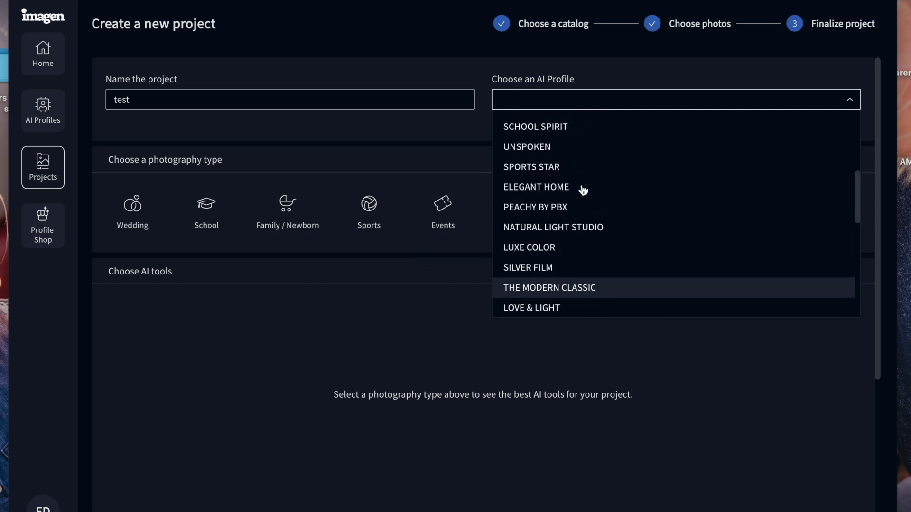
scroll(583, 189, up, 3)
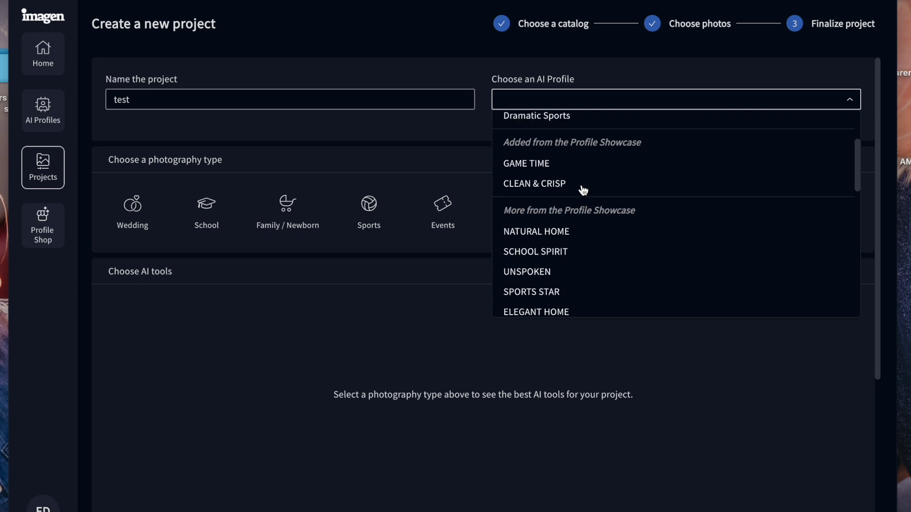
scroll(584, 190, up, 3)
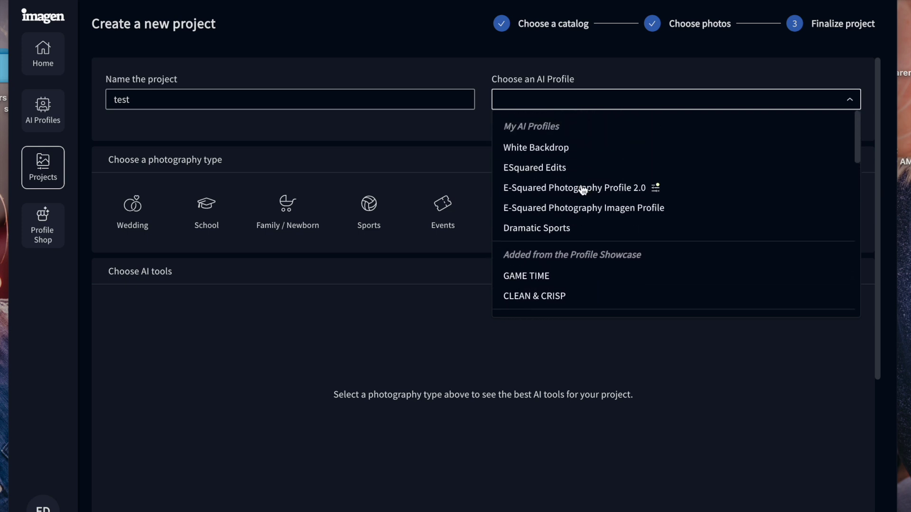
click(621, 195)
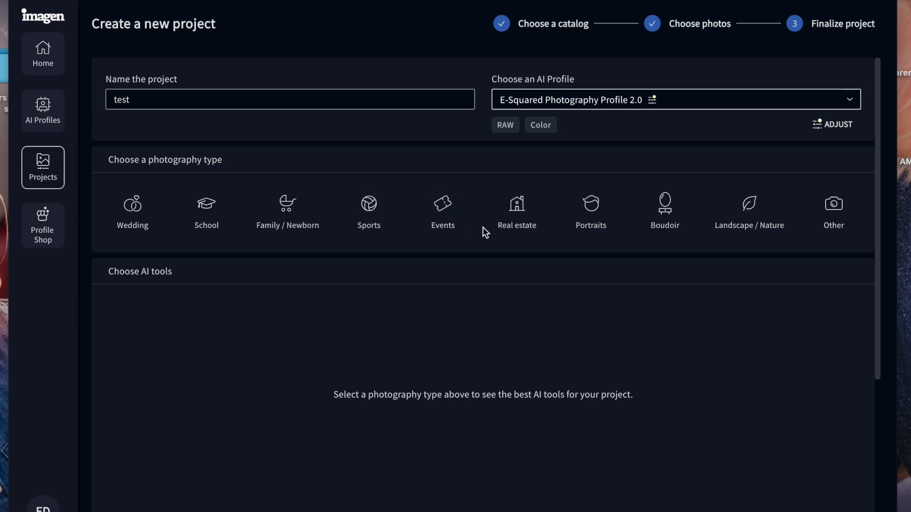
Set the project's photography type to Portraits.
click(593, 212)
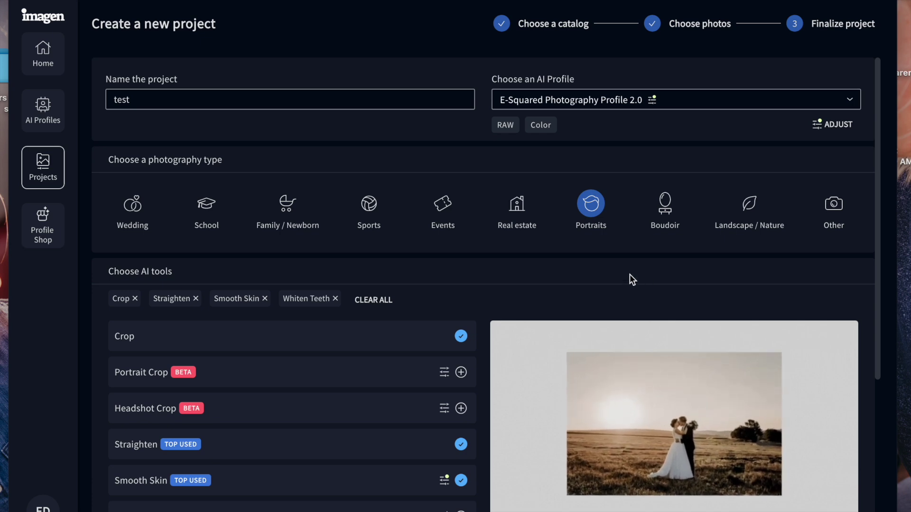
scroll(629, 274, down, 1)
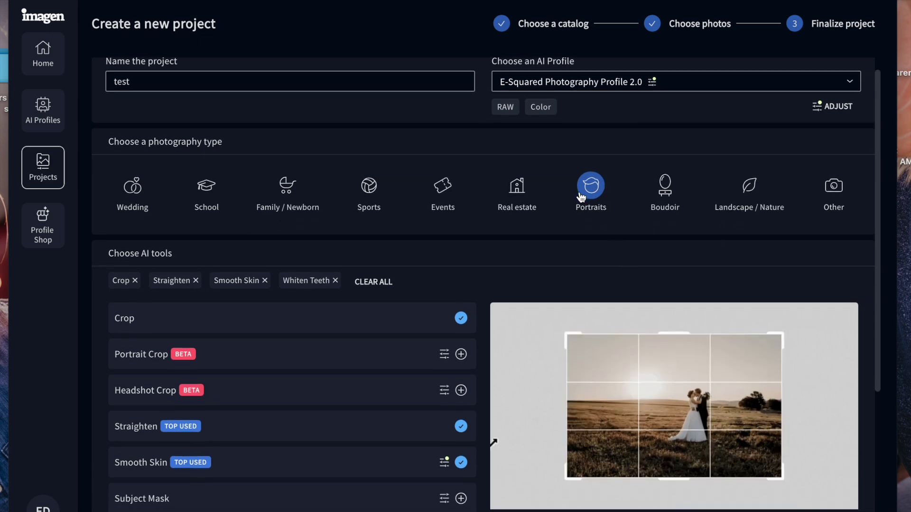
scroll(579, 191, down, 2)
scroll(579, 192, down, 2)
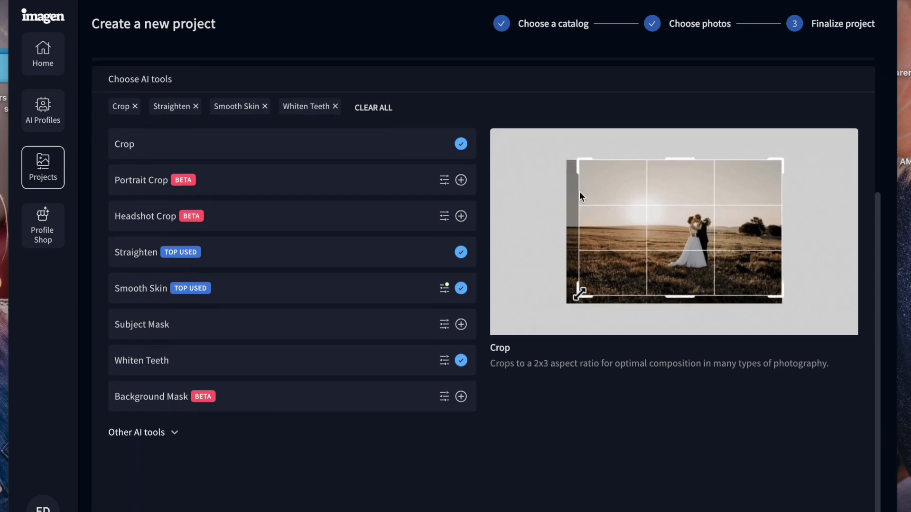
Remove the Whiten Teeth, Smooth Skin, Straighten and Crop tools, leaving Crop off after re-adding it.
mouse_move(425, 170)
click(334, 107)
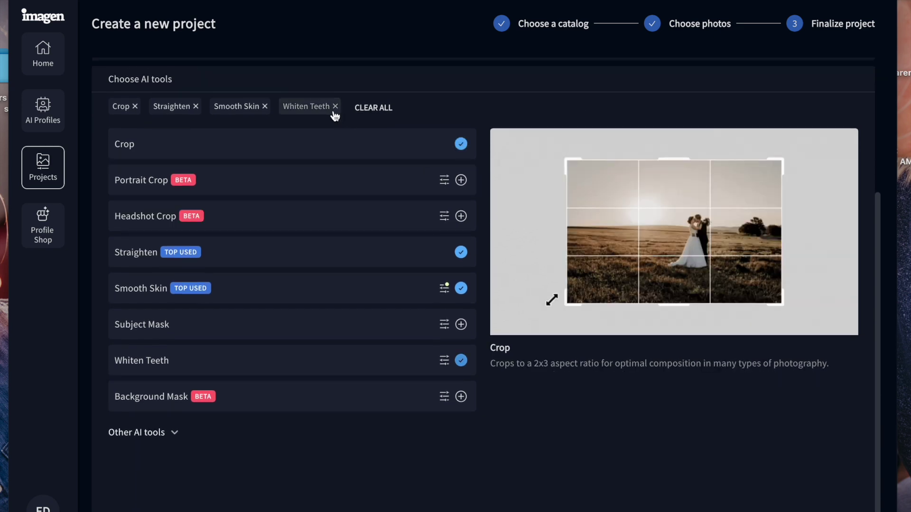
click(264, 107)
click(196, 106)
click(135, 106)
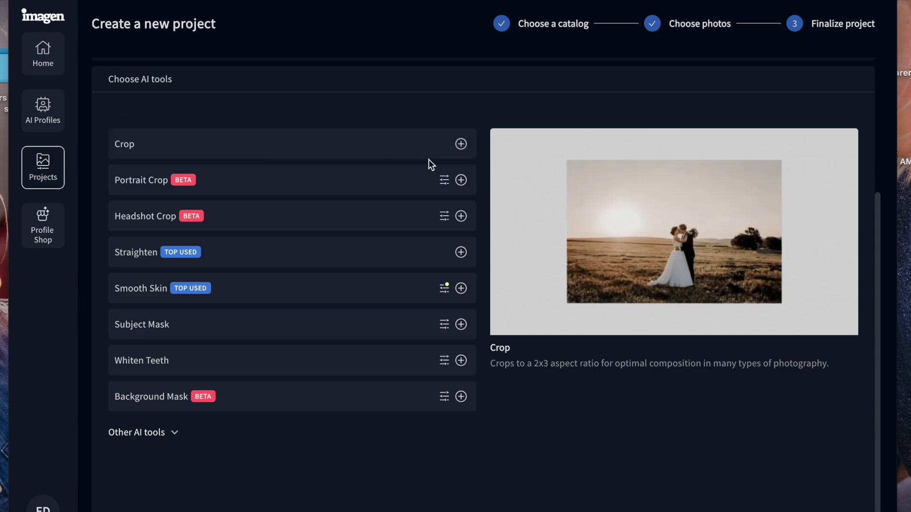
click(457, 144)
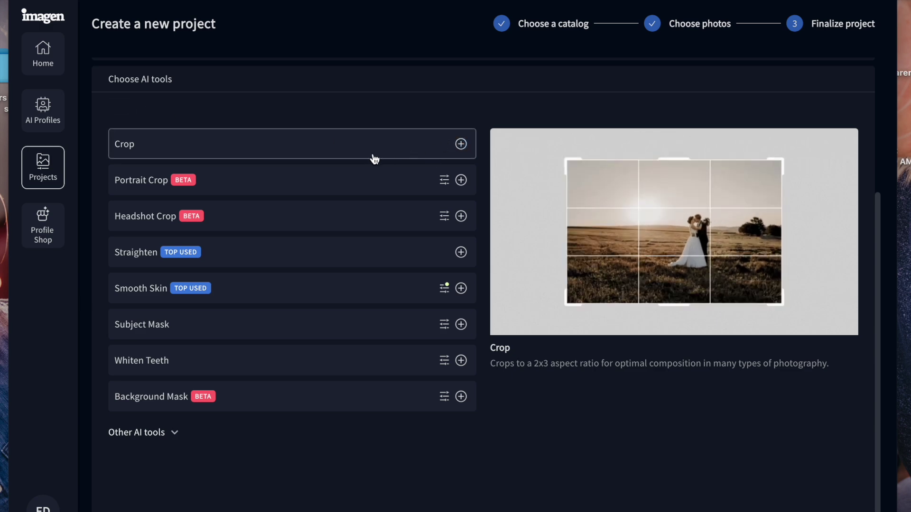
click(400, 156)
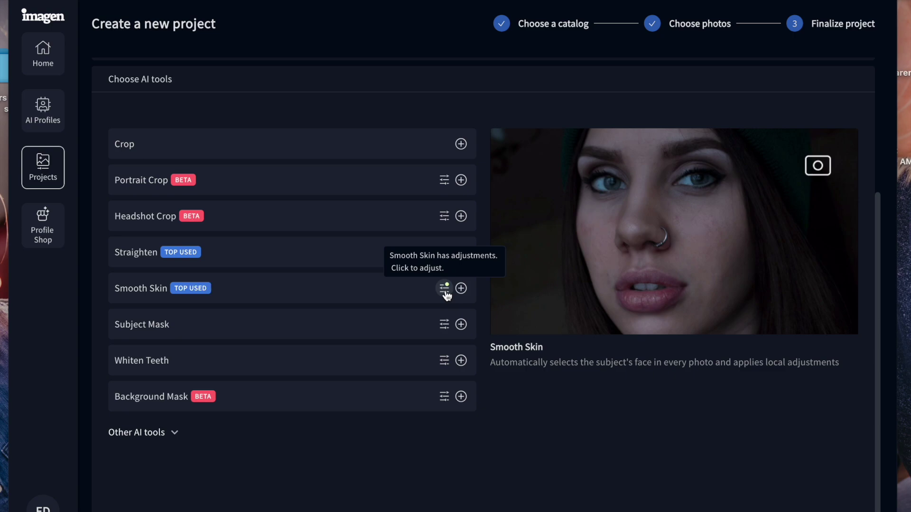
click(445, 289)
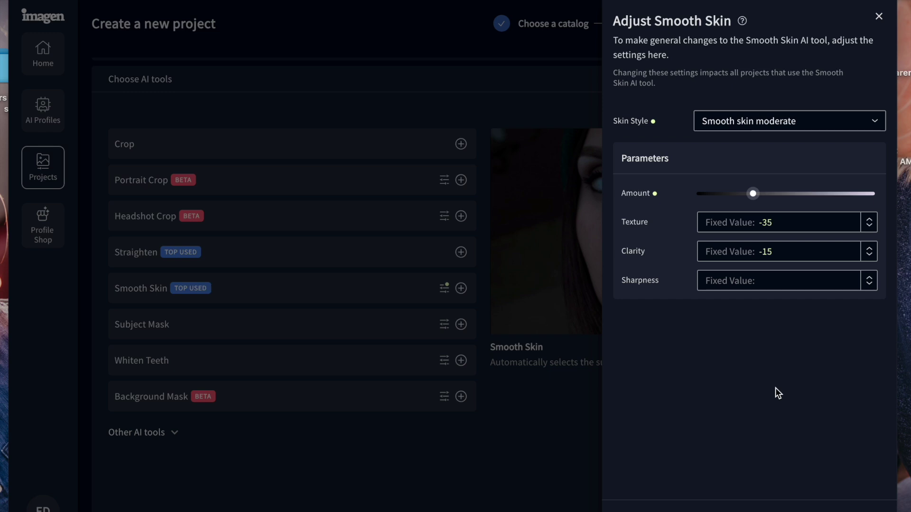
click(853, 127)
click(853, 127)
mouse_move(749, 199)
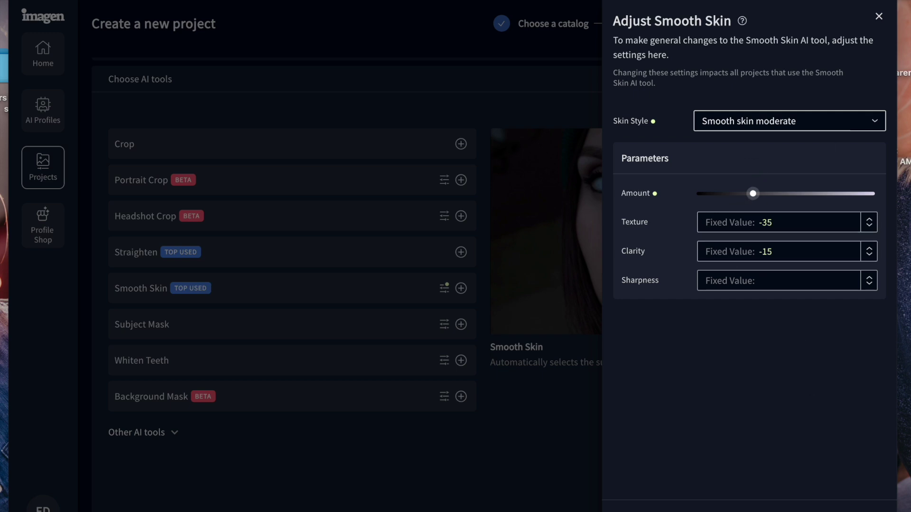
key(Escape)
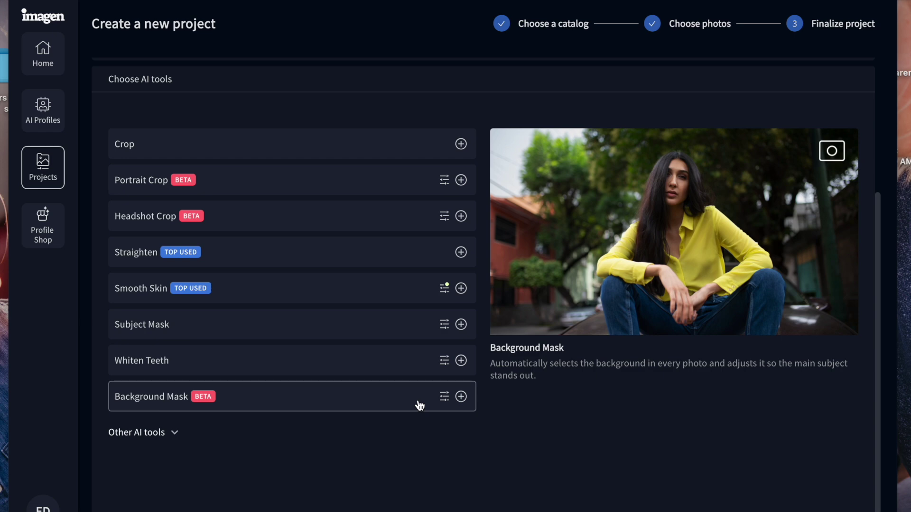
Expand Other AI tools, showing HDR Merge and Window Pull, and add the Straighten tool.
click(174, 434)
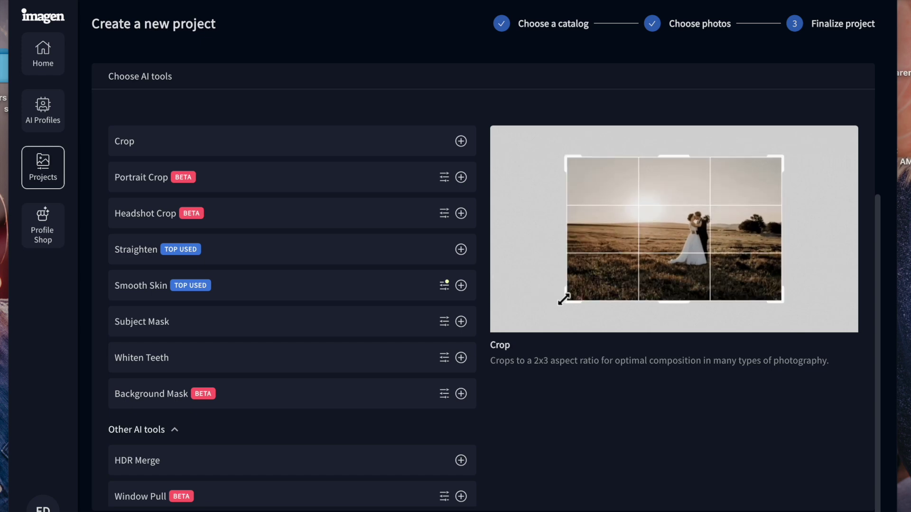
click(461, 250)
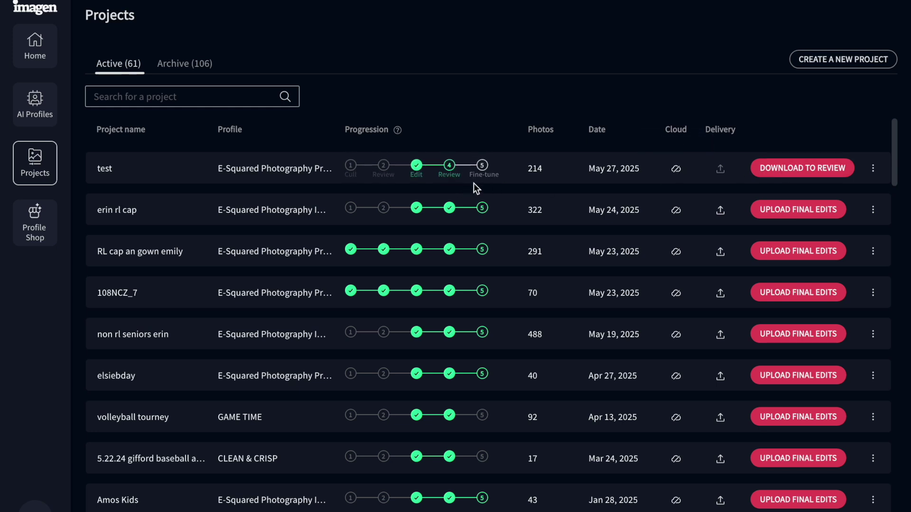
Download edits for all 214 test photos, accept the overwrite note, and open the Lightroom catalog.
click(797, 170)
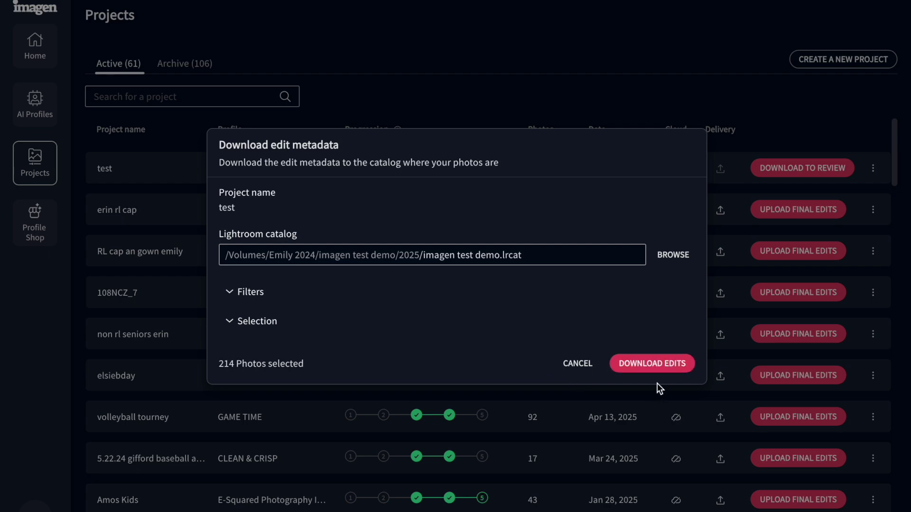
click(665, 362)
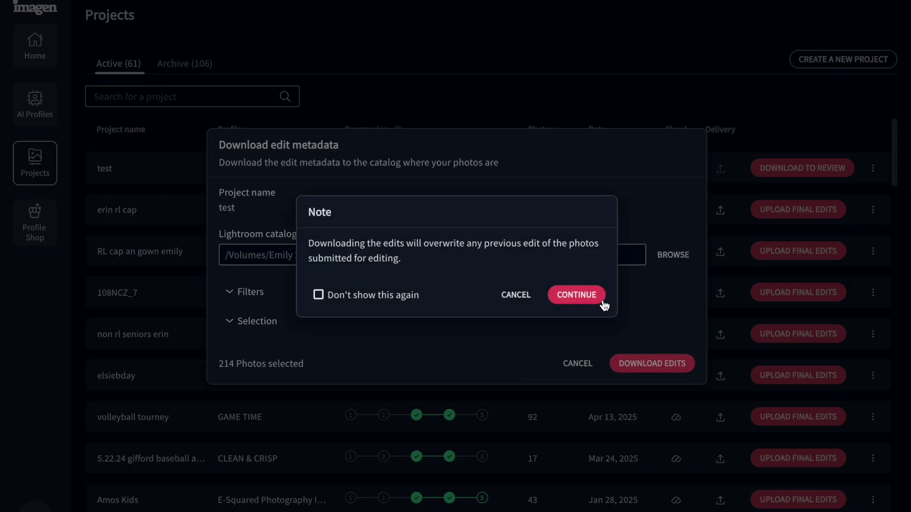
click(583, 298)
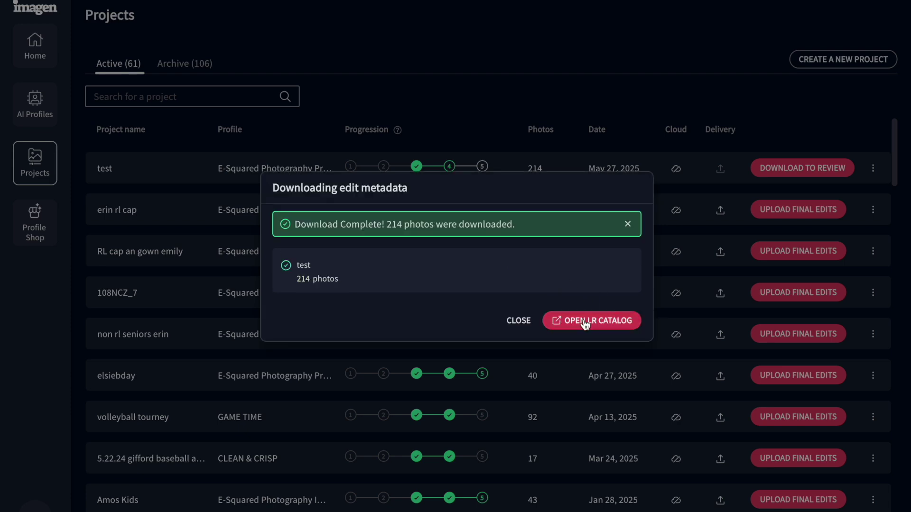
click(585, 322)
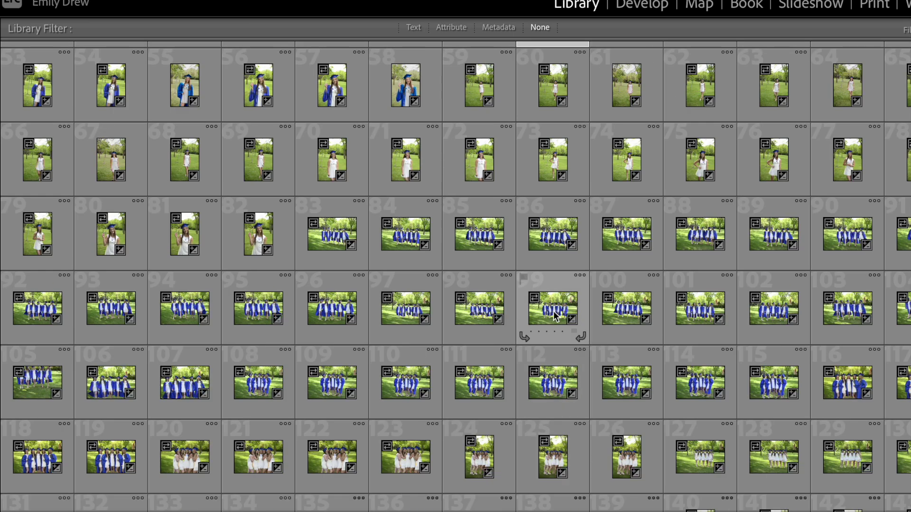
Develop photo 112, cool its white balance slightly, and advance to the next photo.
scroll(553, 311, down, 8)
scroll(553, 315, up, 4)
click(565, 175)
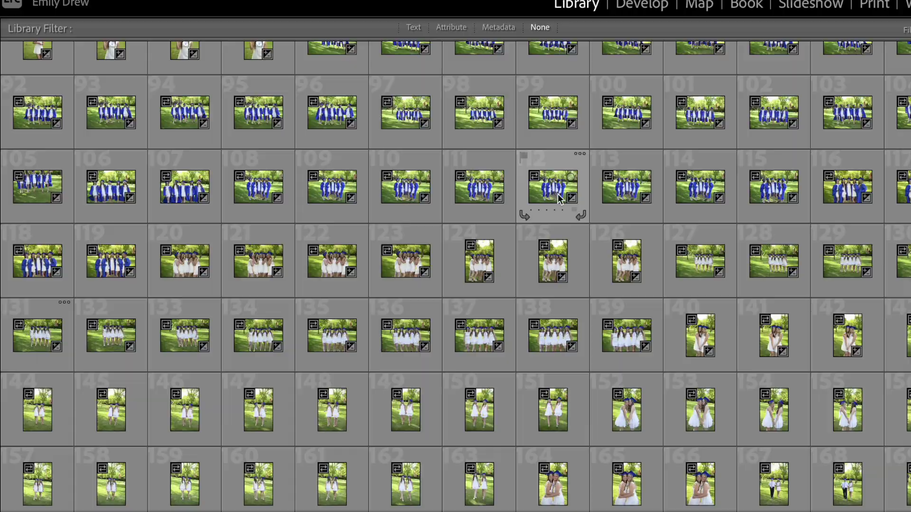
key(d)
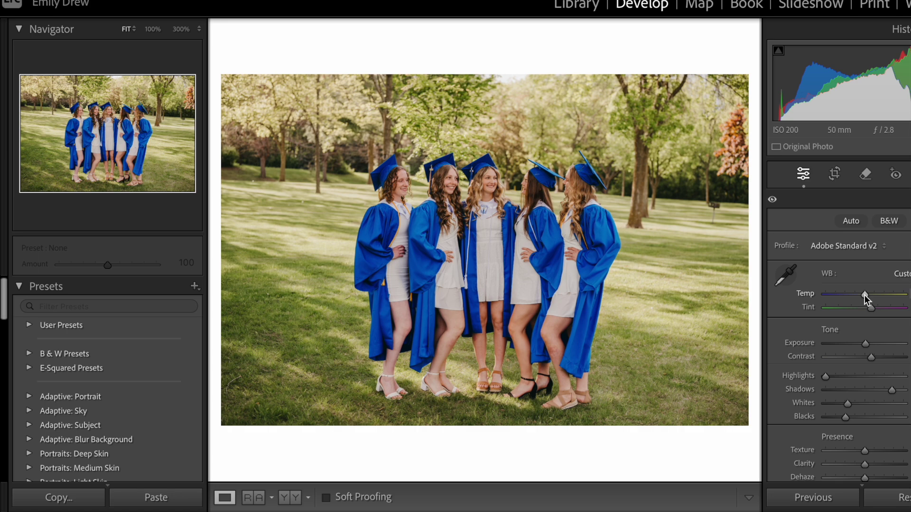
mouse_move(865, 295)
mouse_down()
mouse_move(853, 295)
mouse_move(864, 294)
mouse_up()
key(Right)
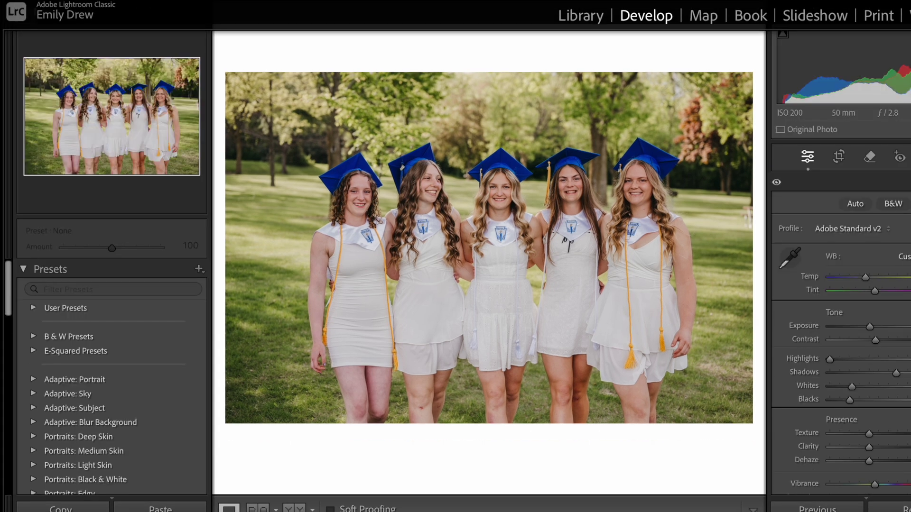
Quit Lightroom, accept the adjusted profile as I'M HAPPY, and begin the test project's final-edits upload.
key(super+q)
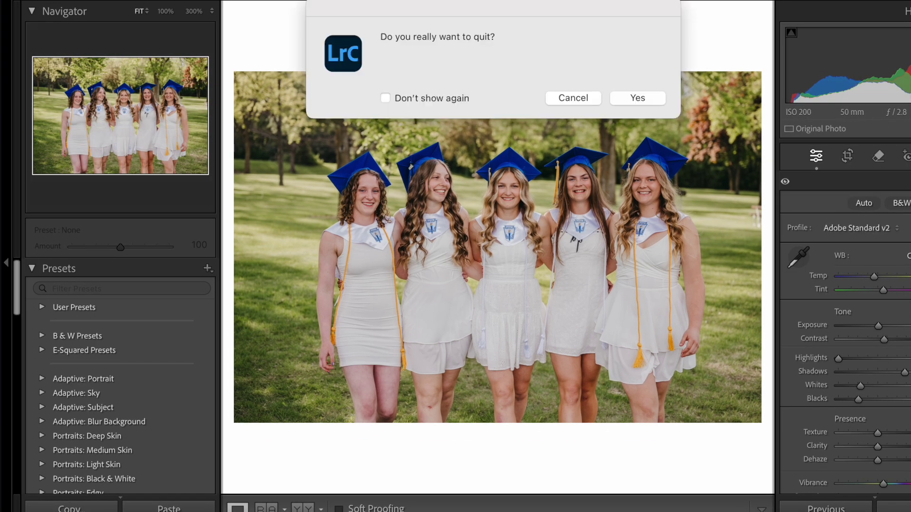
click(657, 102)
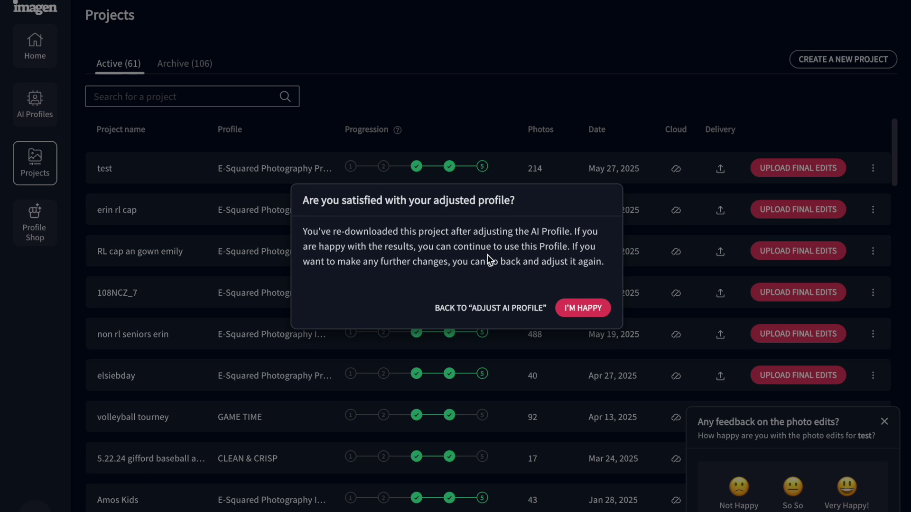
click(588, 307)
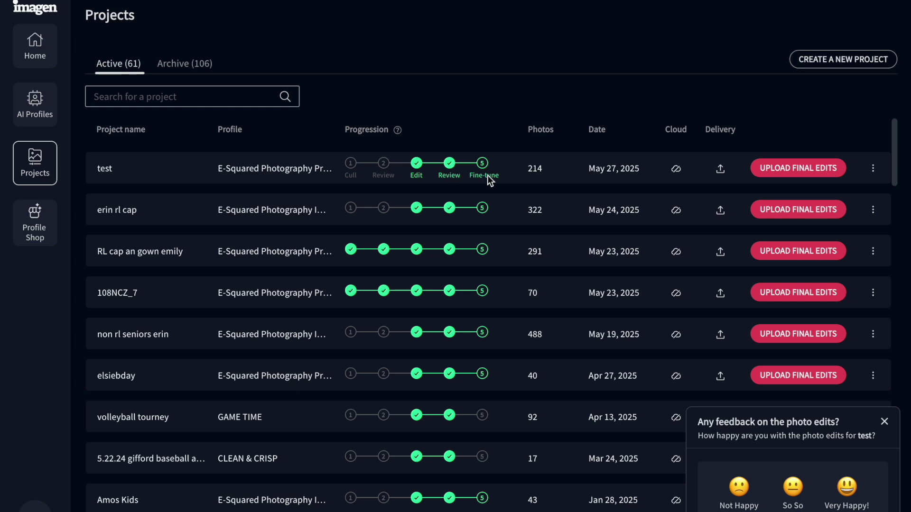
click(791, 169)
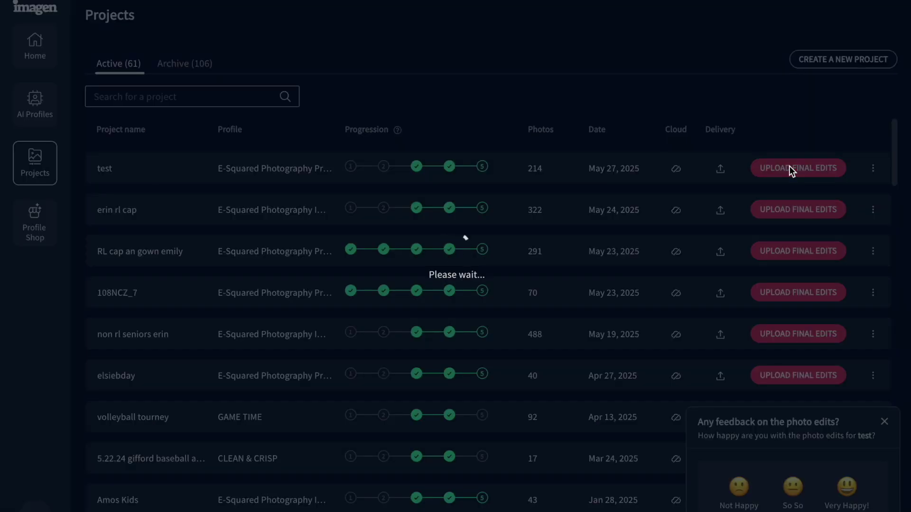
Confirm the test project's final-edits upload and dismiss the completion and summary messages.
click(635, 381)
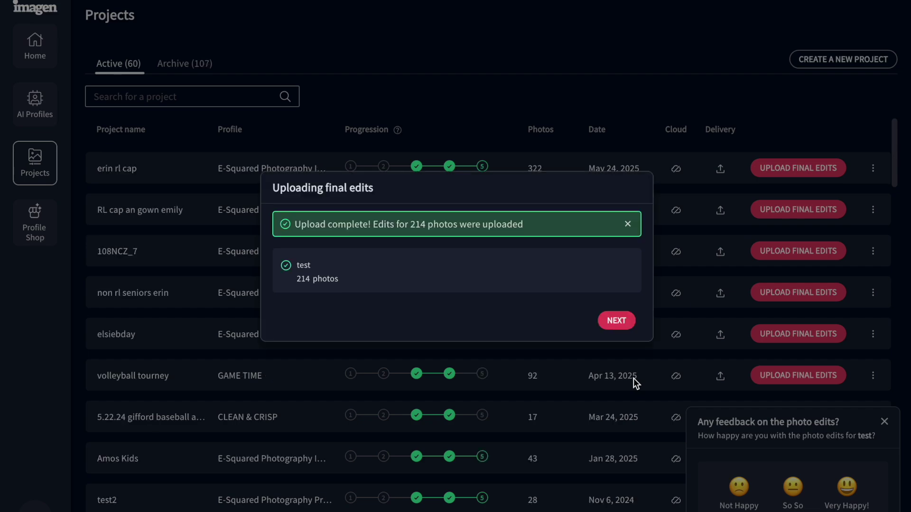
click(622, 324)
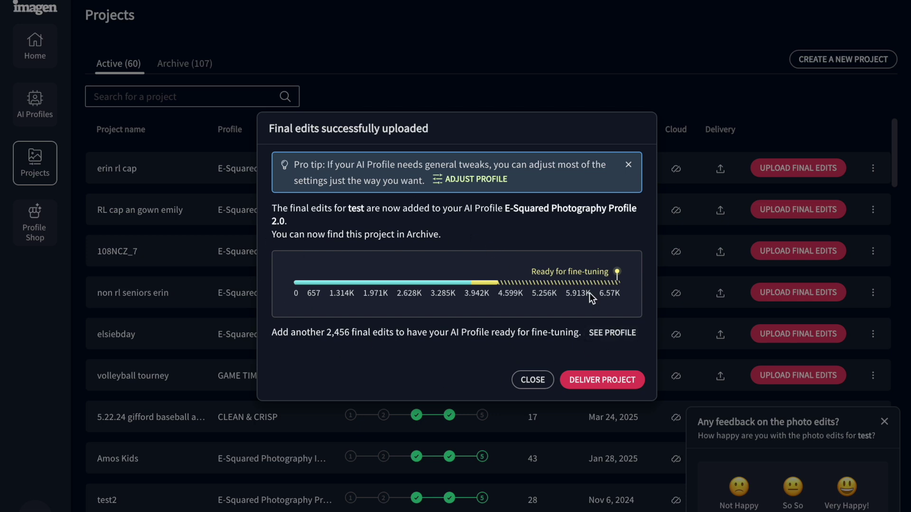
click(533, 380)
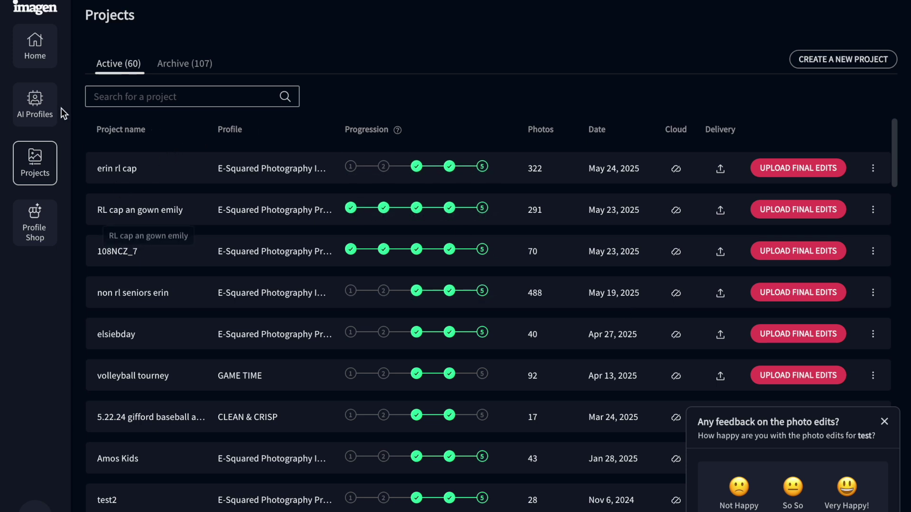
Open the AI Profiles page, view the Create Your Own Profile choices, then close them.
click(48, 113)
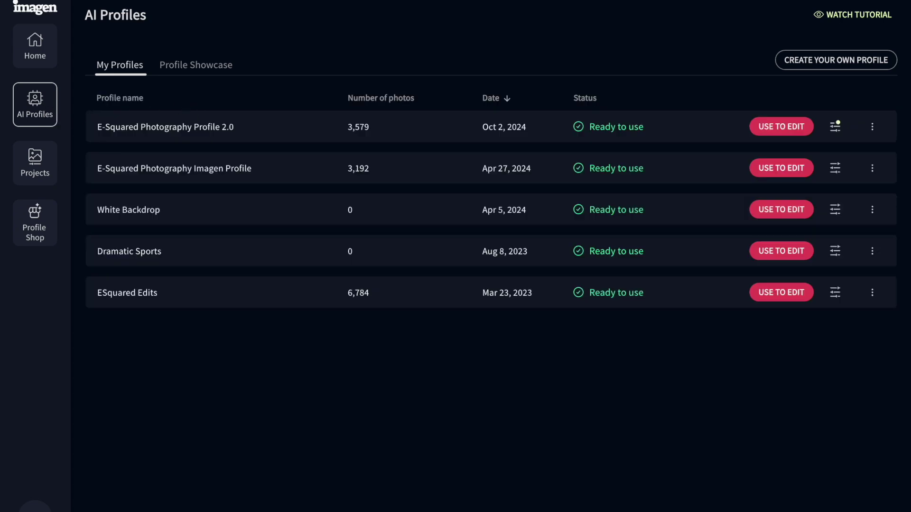
click(855, 70)
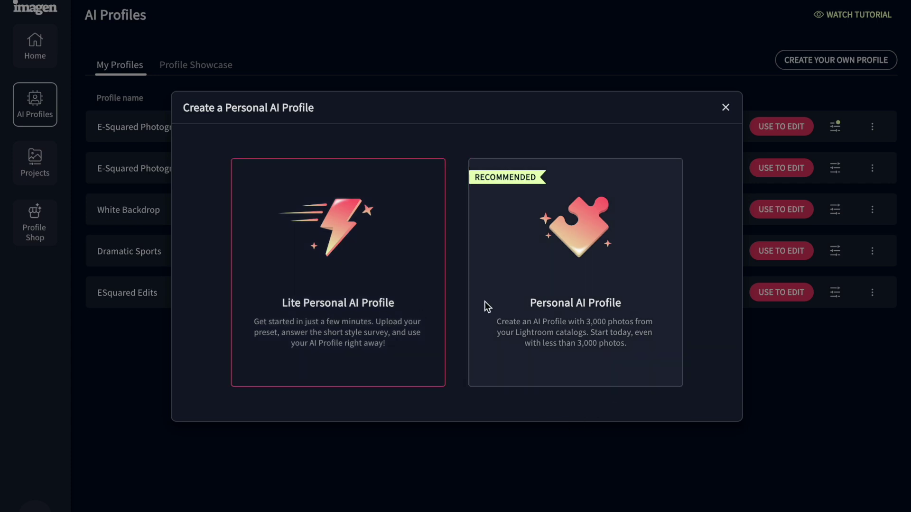
click(724, 109)
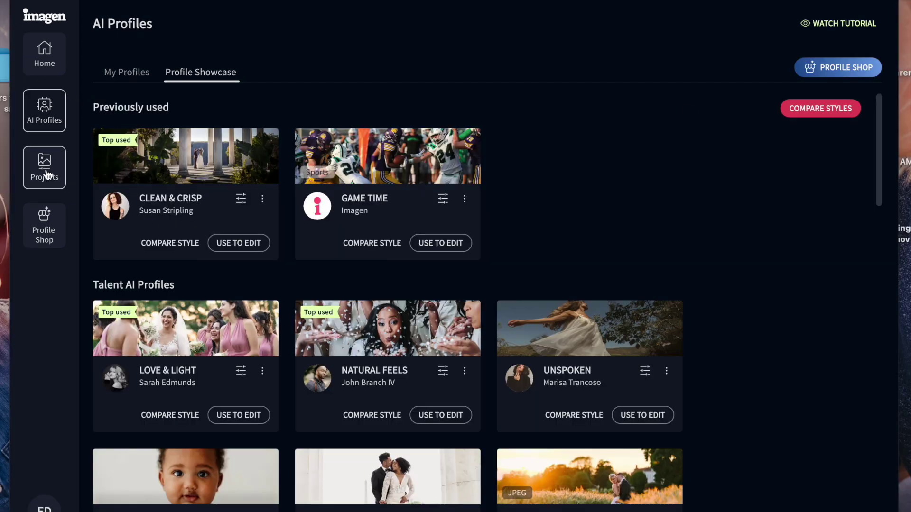
Return to AI Profiles and browse the Profile Showcase listings.
click(35, 171)
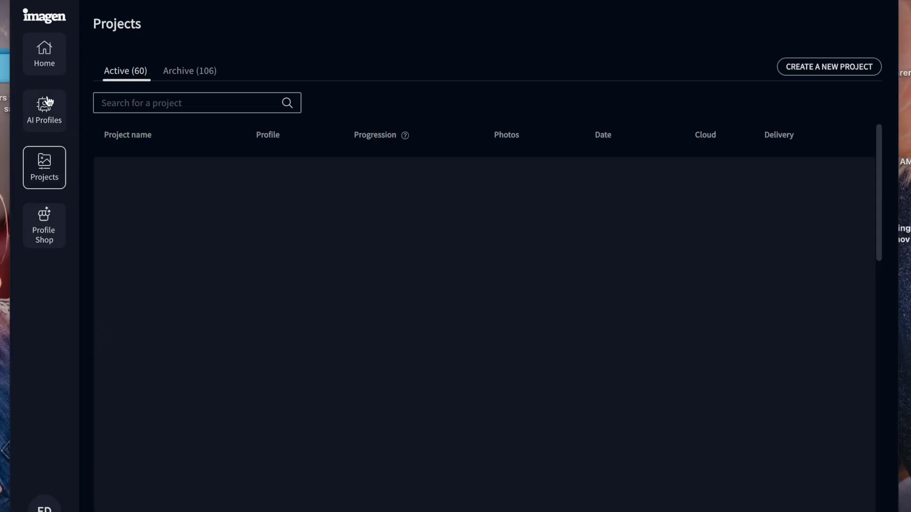
click(32, 114)
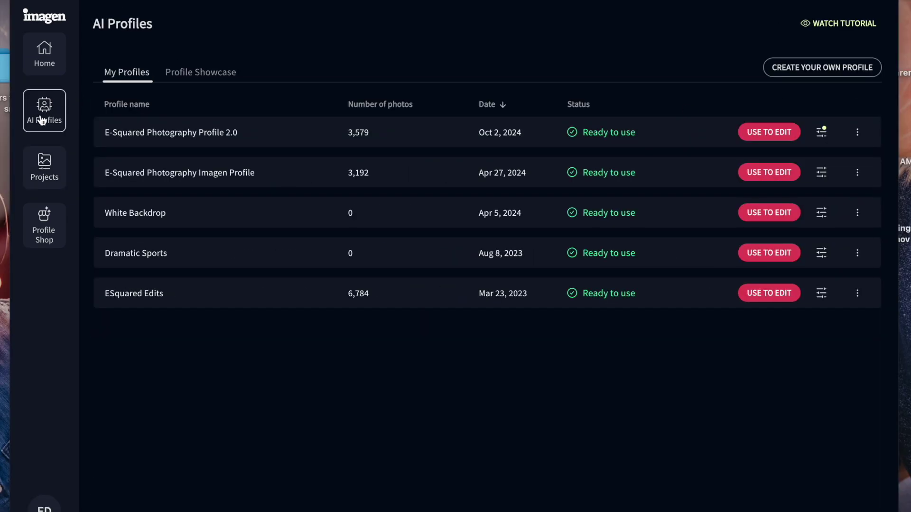
click(182, 75)
scroll(363, 221, down, 20)
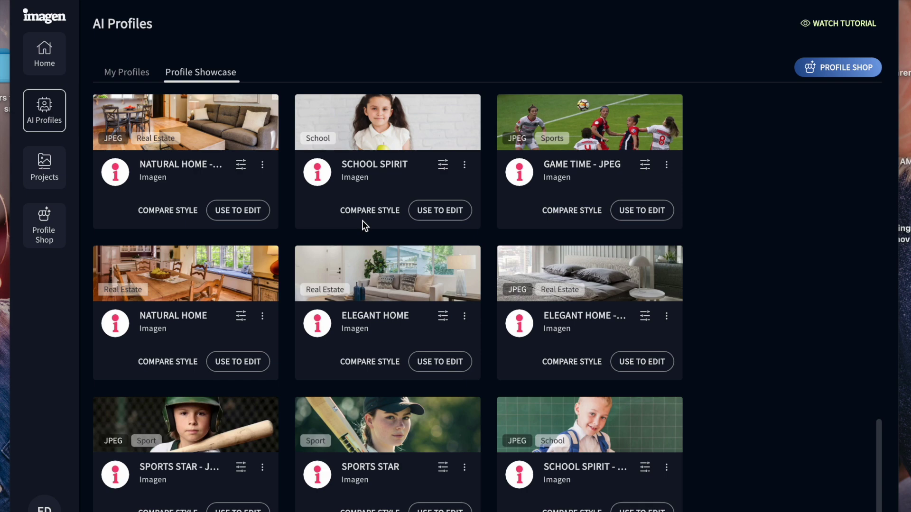
scroll(364, 225, up, 20)
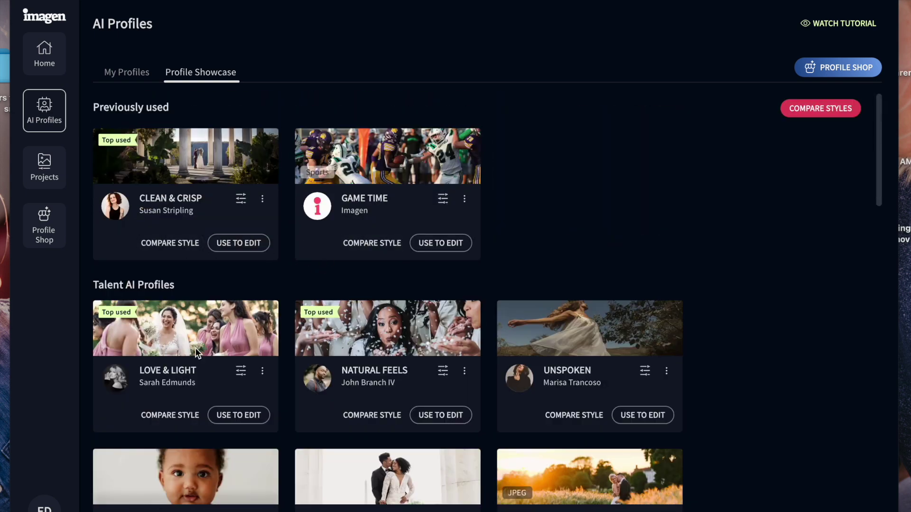
scroll(195, 348, down, 1)
Compare Love & Light with Natural Home - JPEG and Natural Feels, then close the Profile Shop.
click(187, 388)
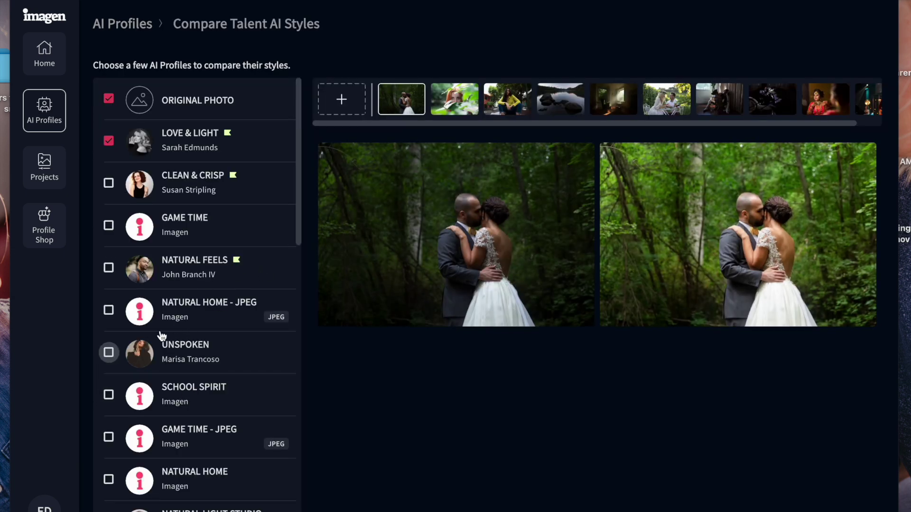
click(109, 310)
click(109, 268)
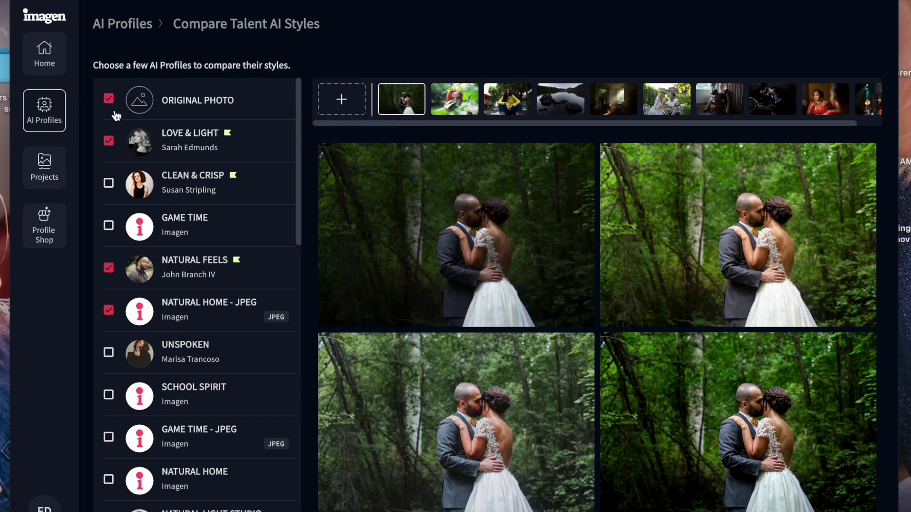
scroll(232, 421, down, 5)
scroll(232, 418, up, 5)
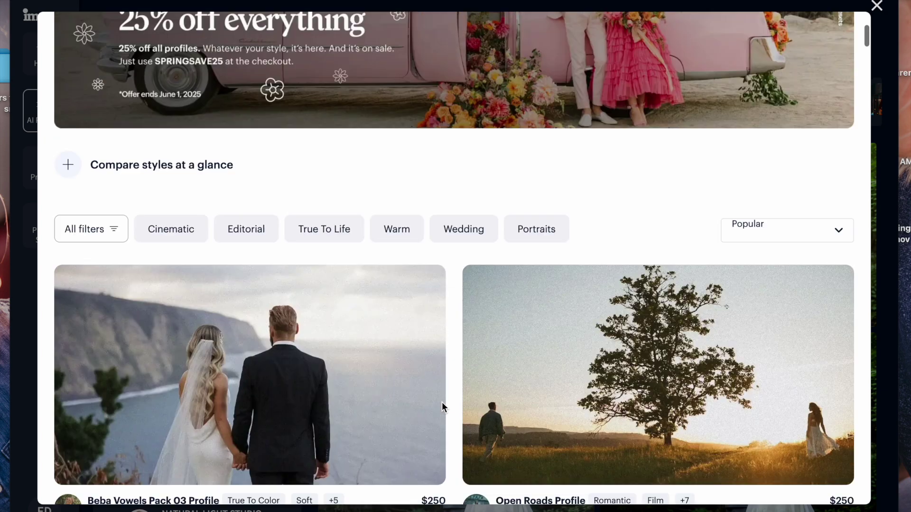
click(876, 5)
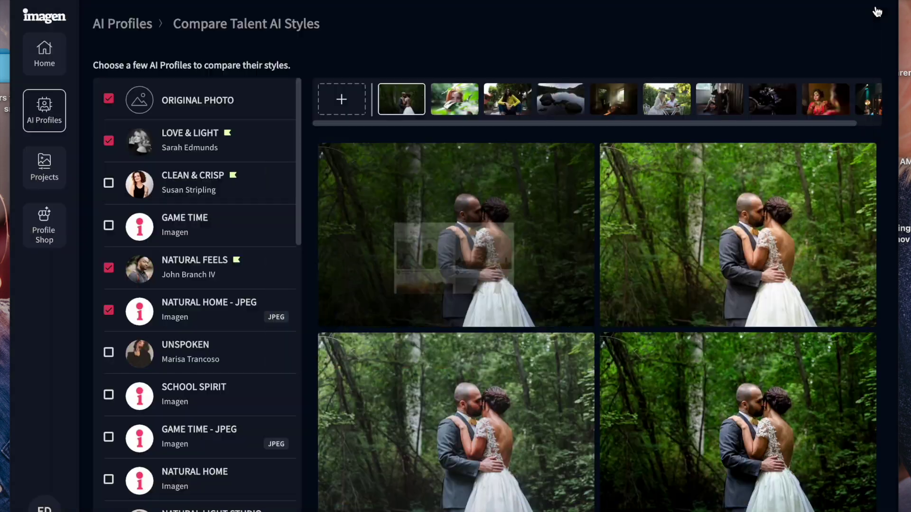